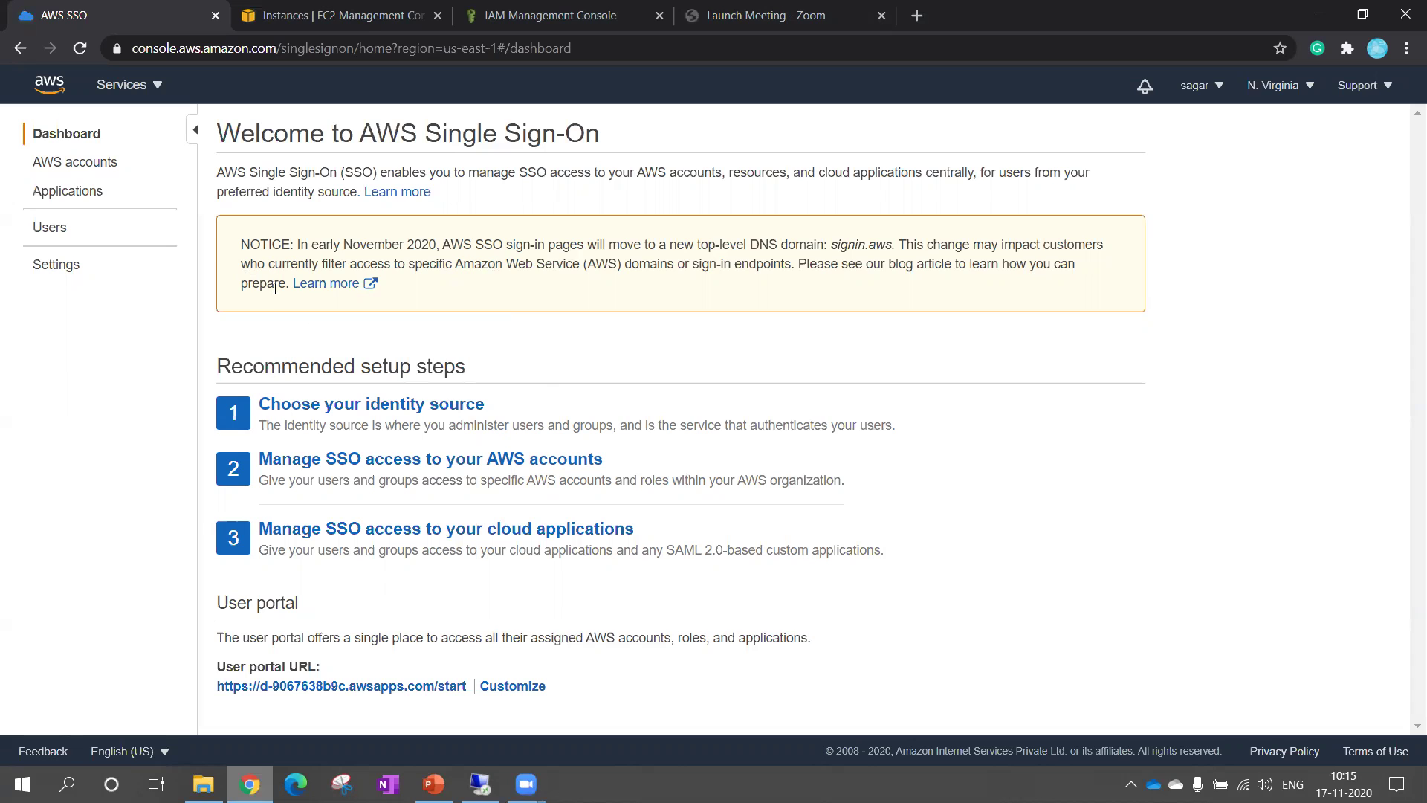
- Review the SSO identity source settings and the existing directories offered for Active Directory without changing the source
click(73, 163)
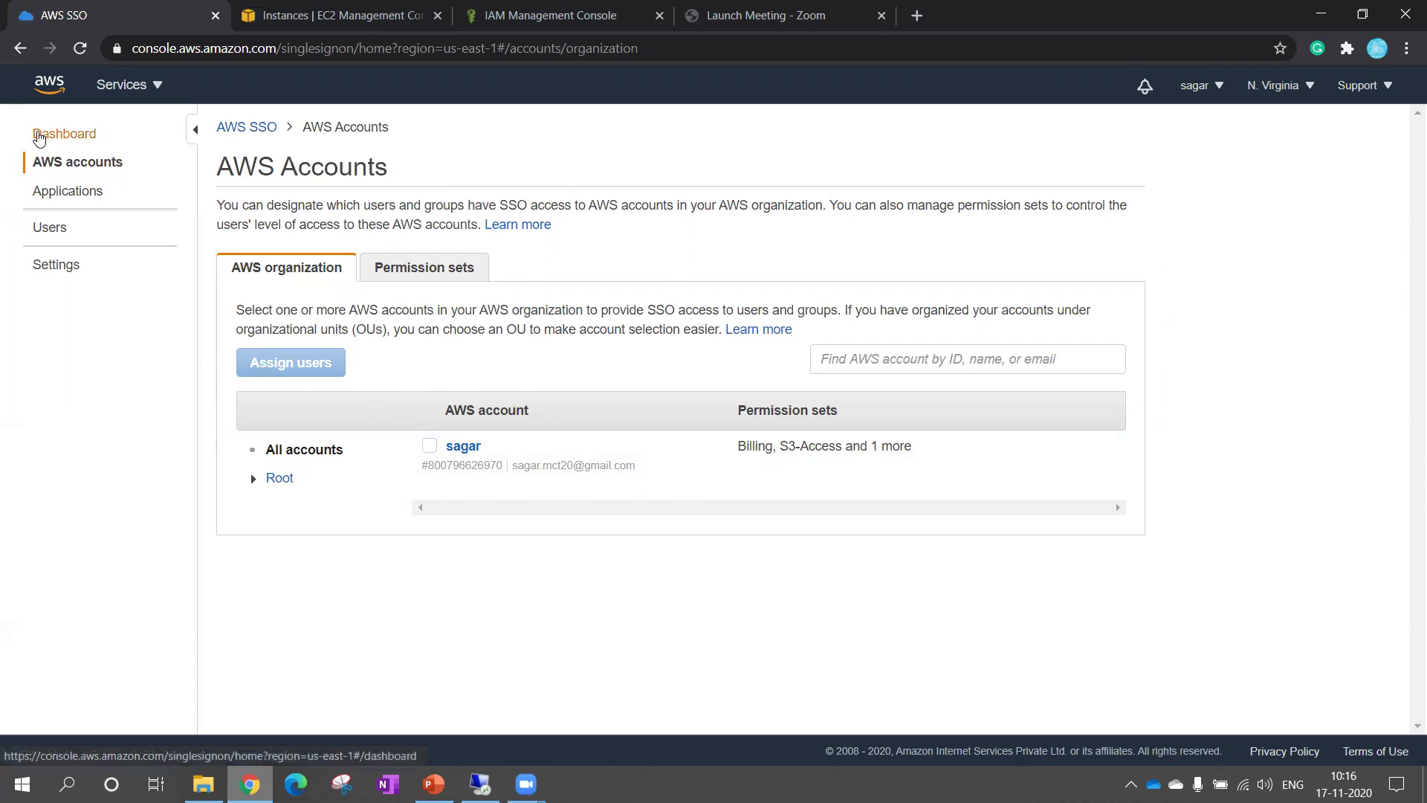
click(33, 134)
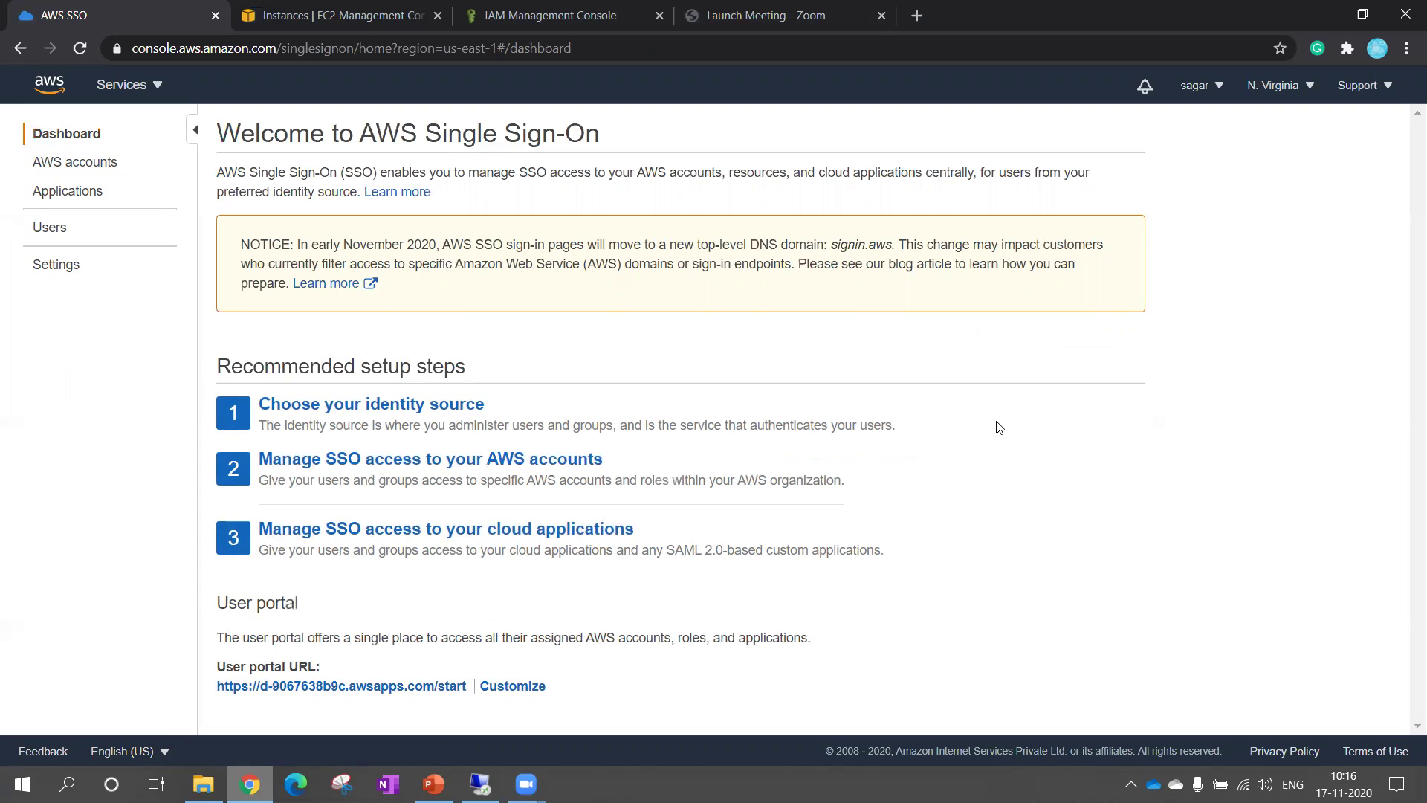
click(423, 408)
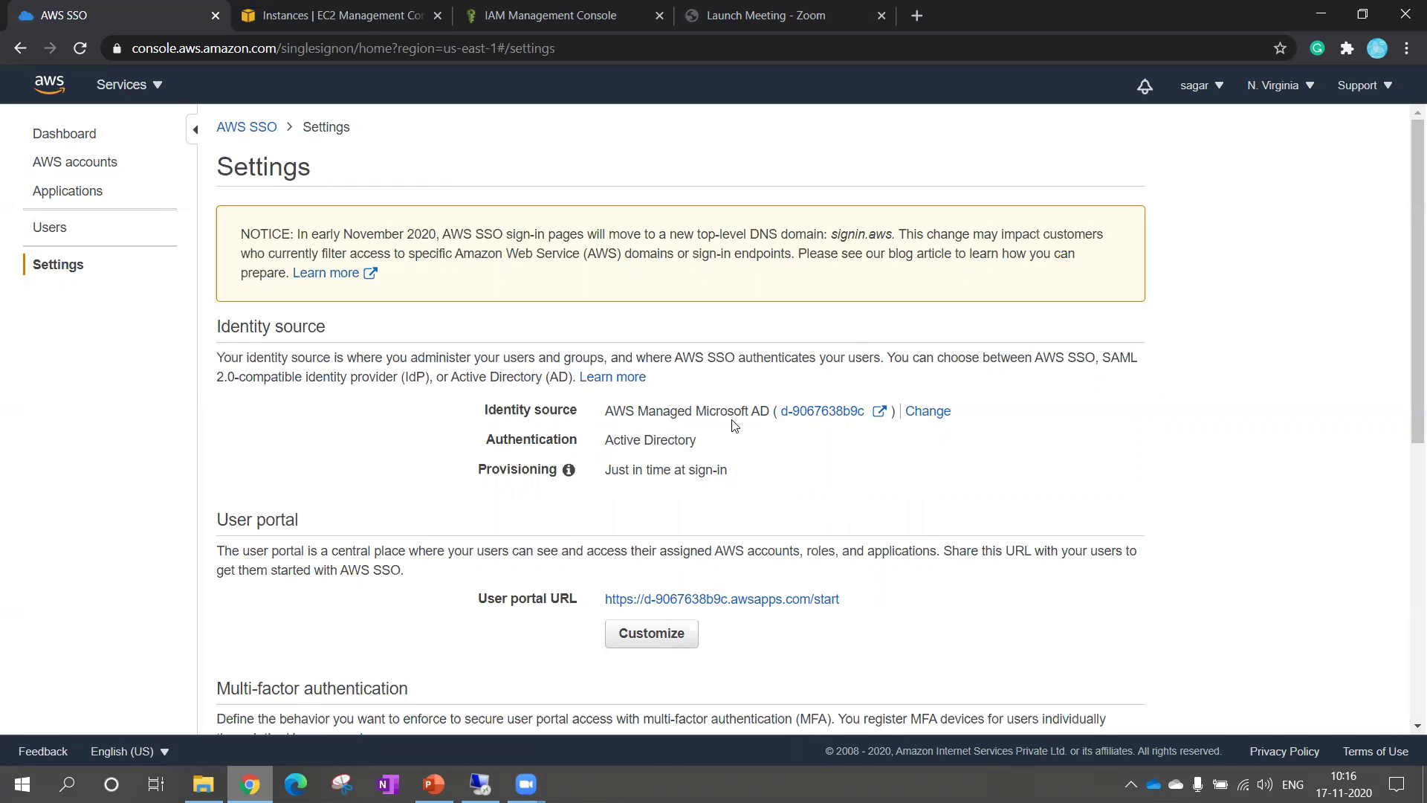
click(939, 414)
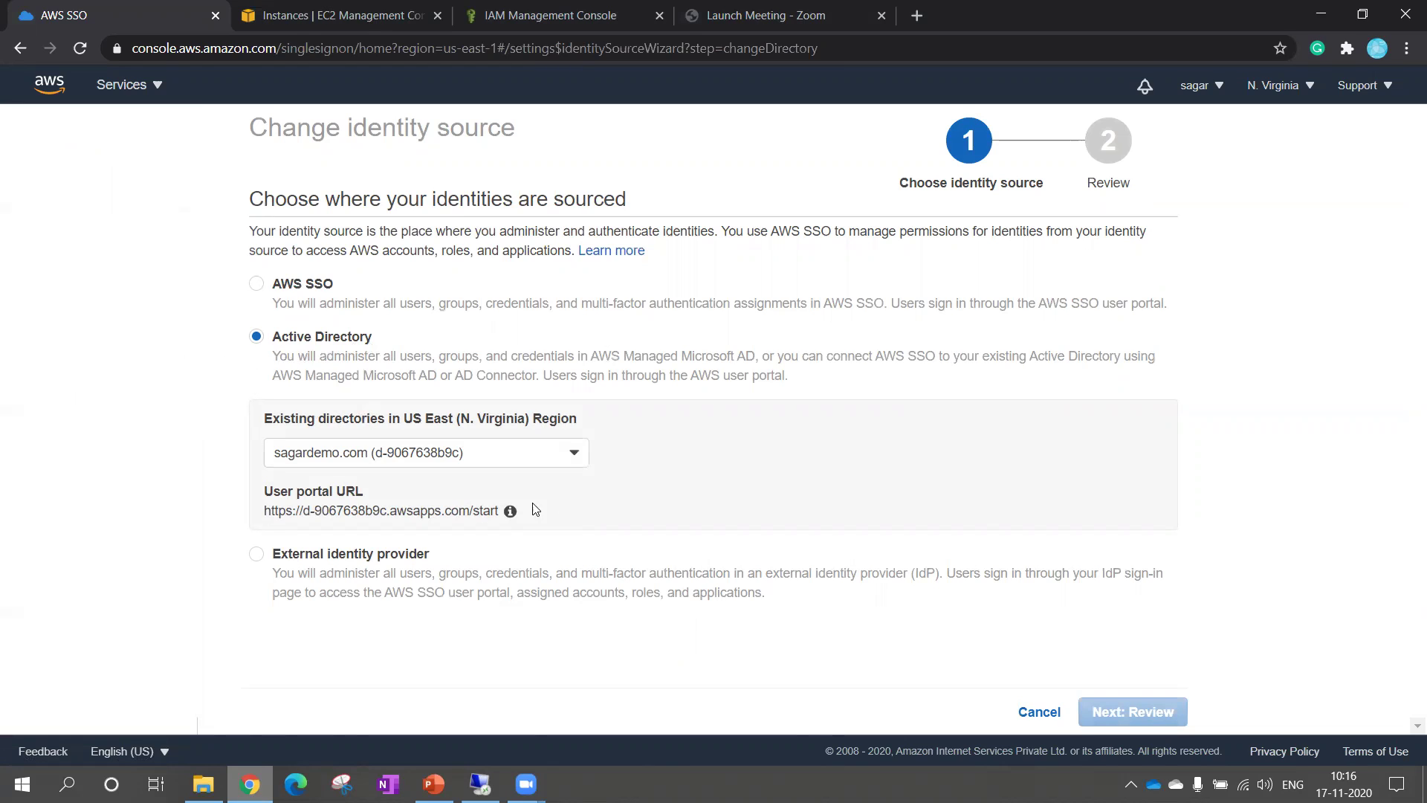
click(573, 455)
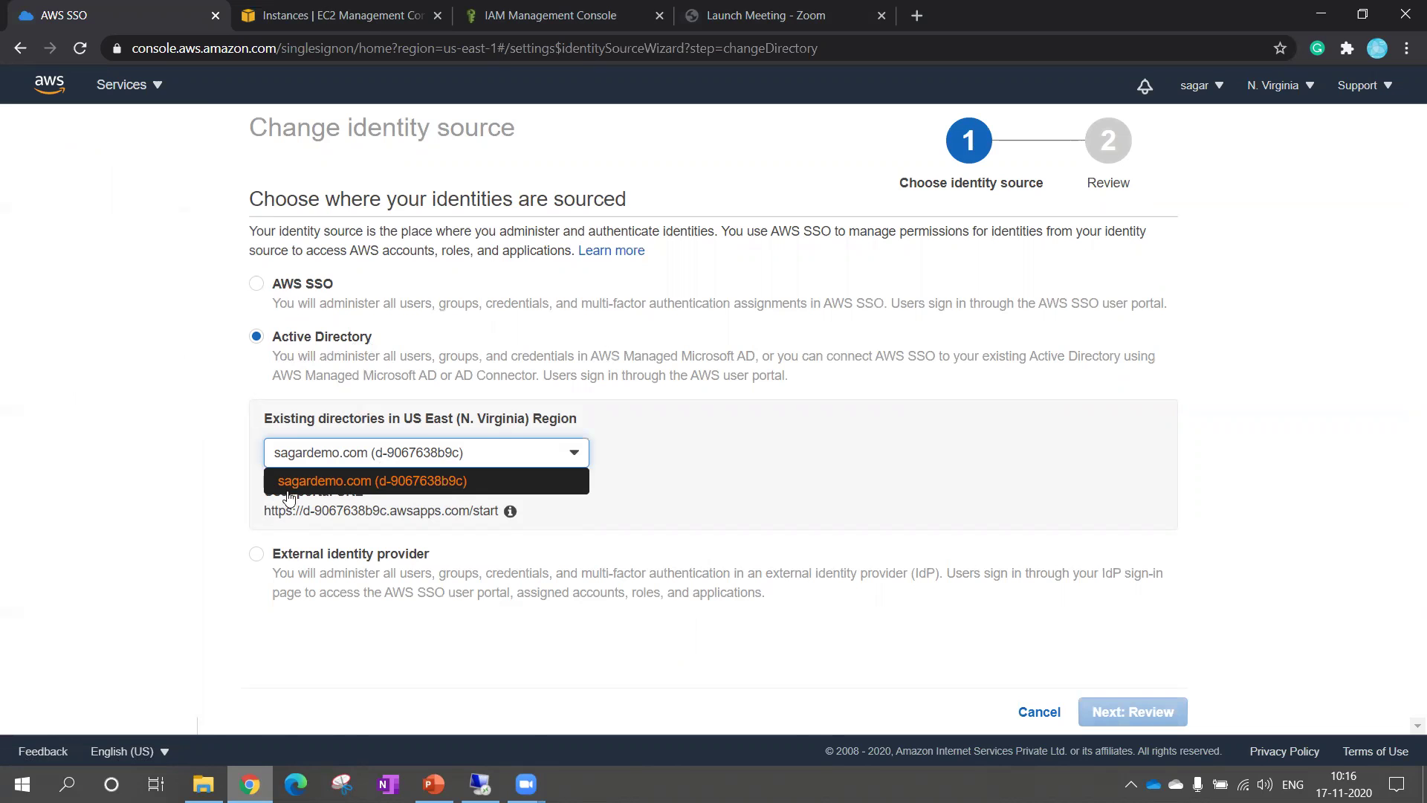
click(681, 483)
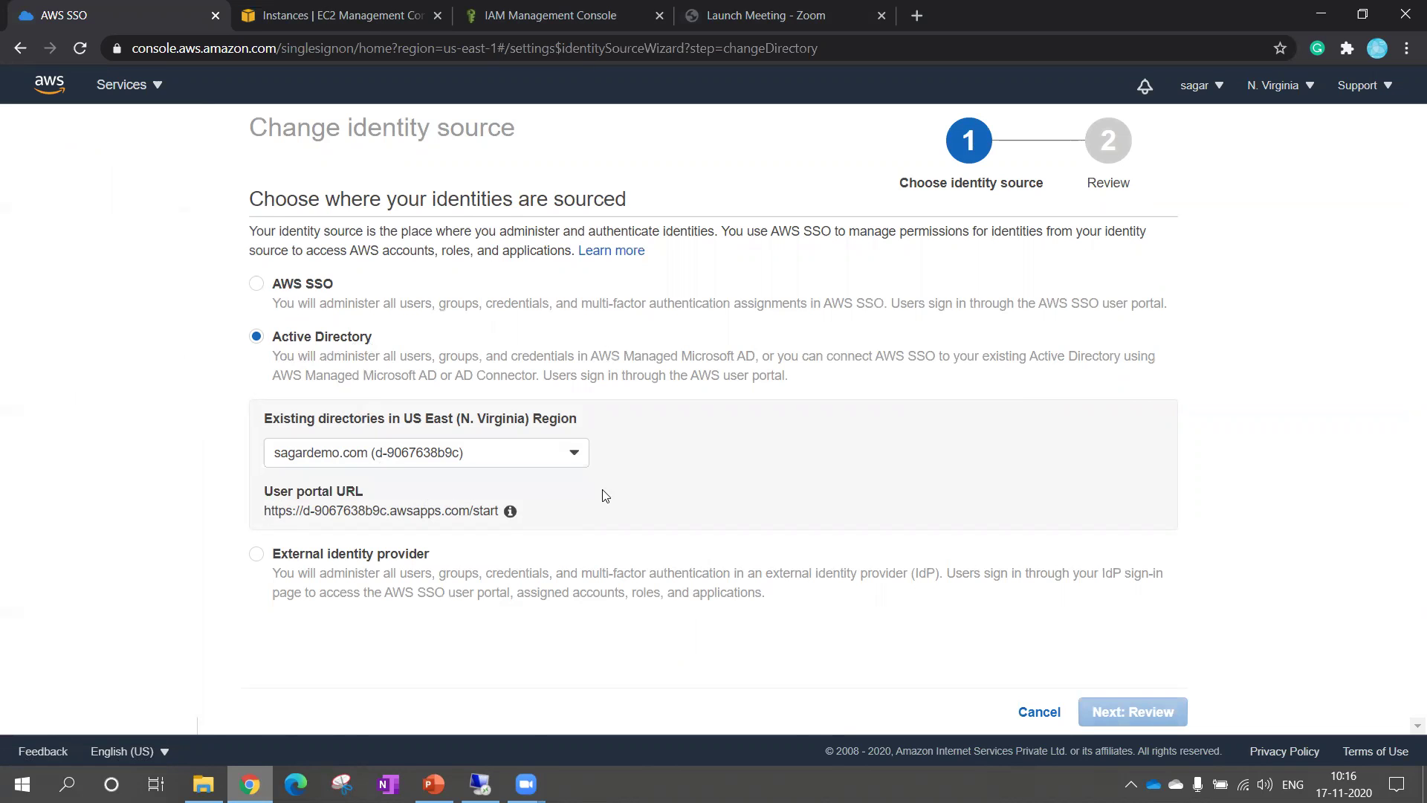
click(1038, 712)
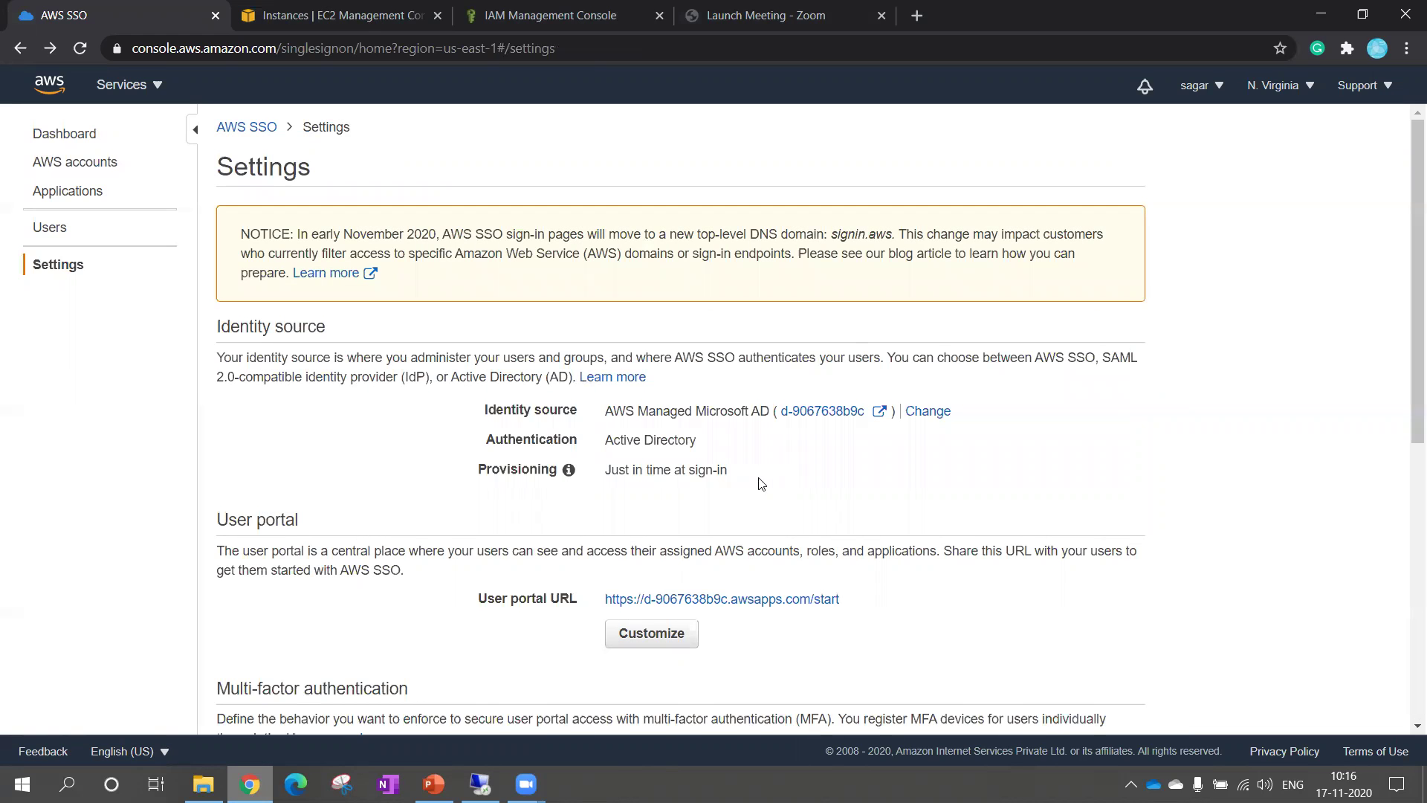
- View the permission sets defined for the AWS accounts
click(75, 168)
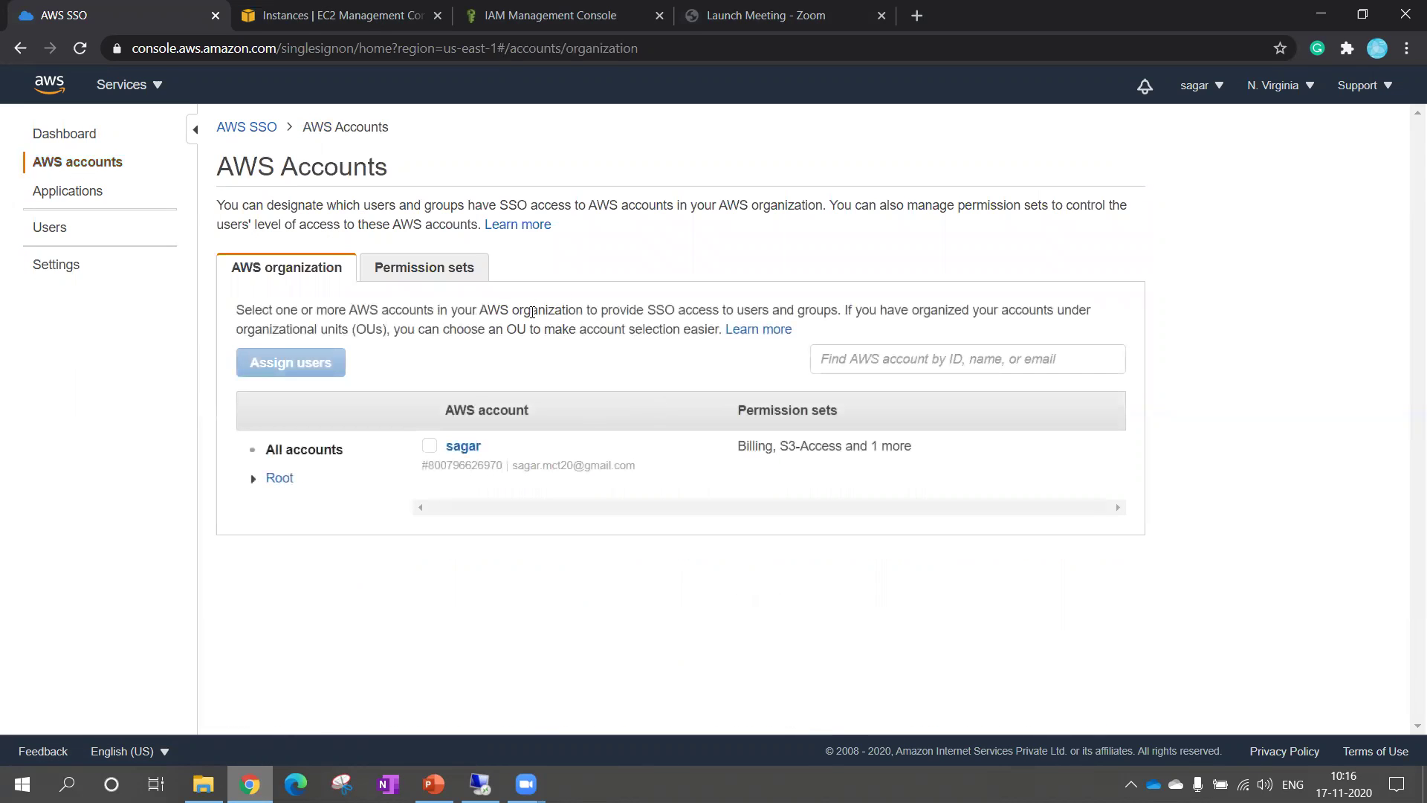
click(420, 275)
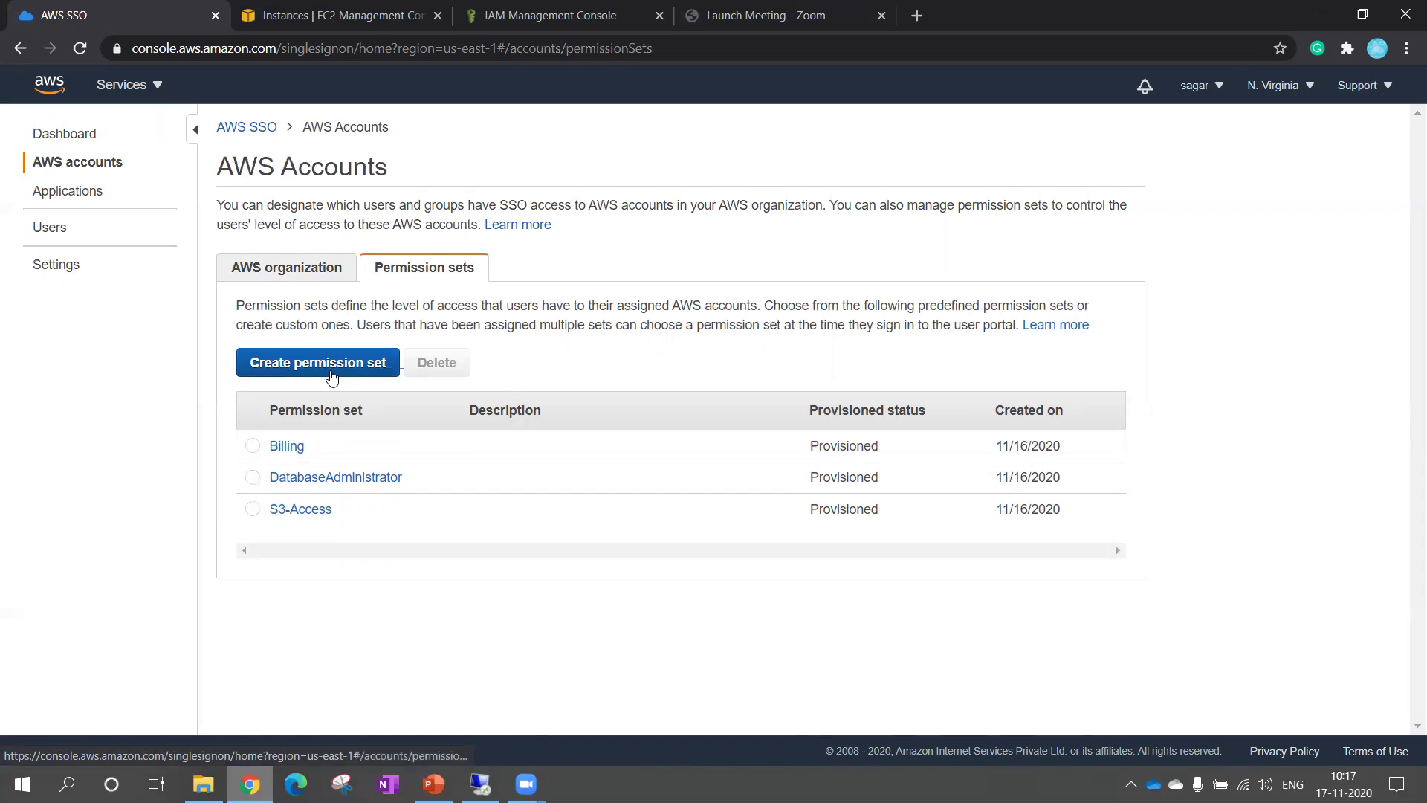
click(321, 369)
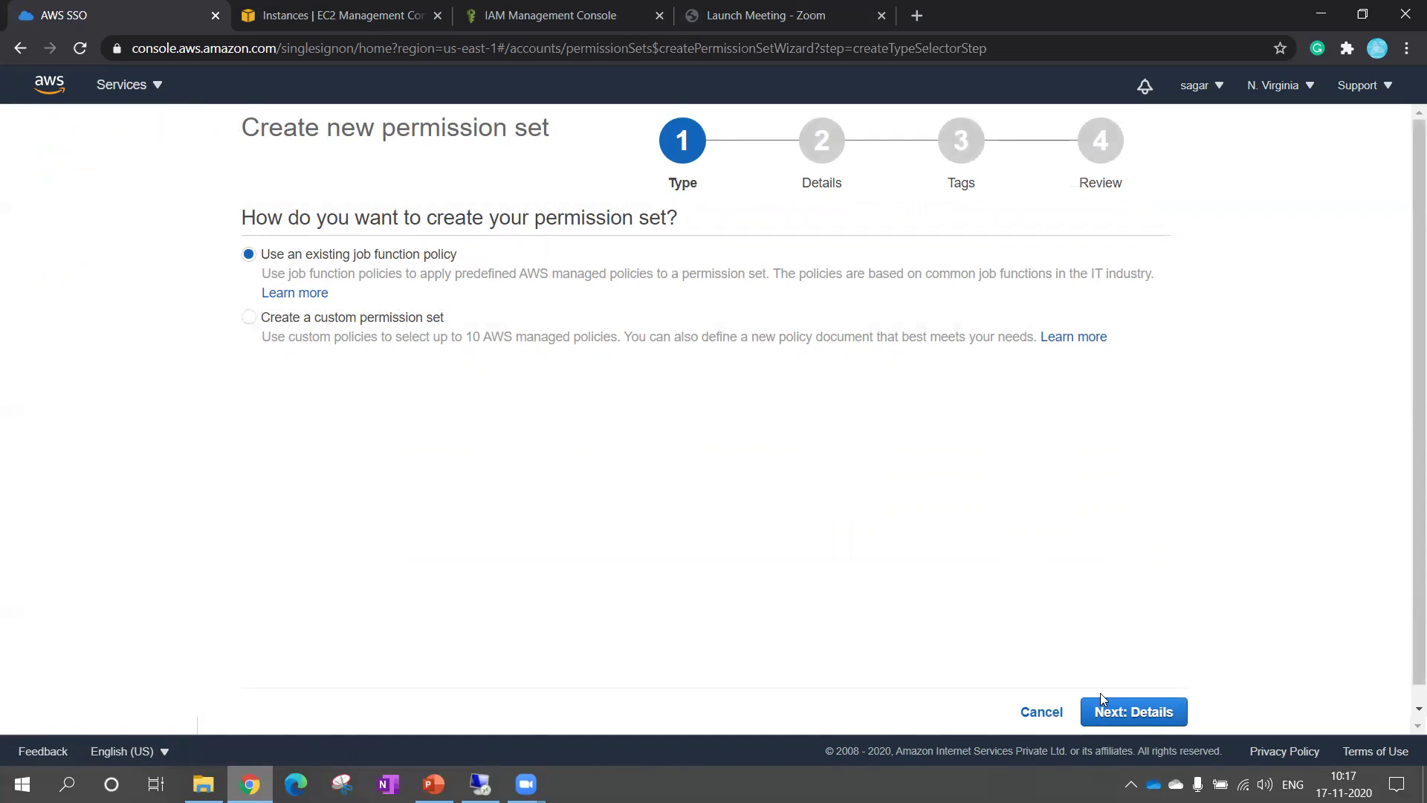
click(1130, 710)
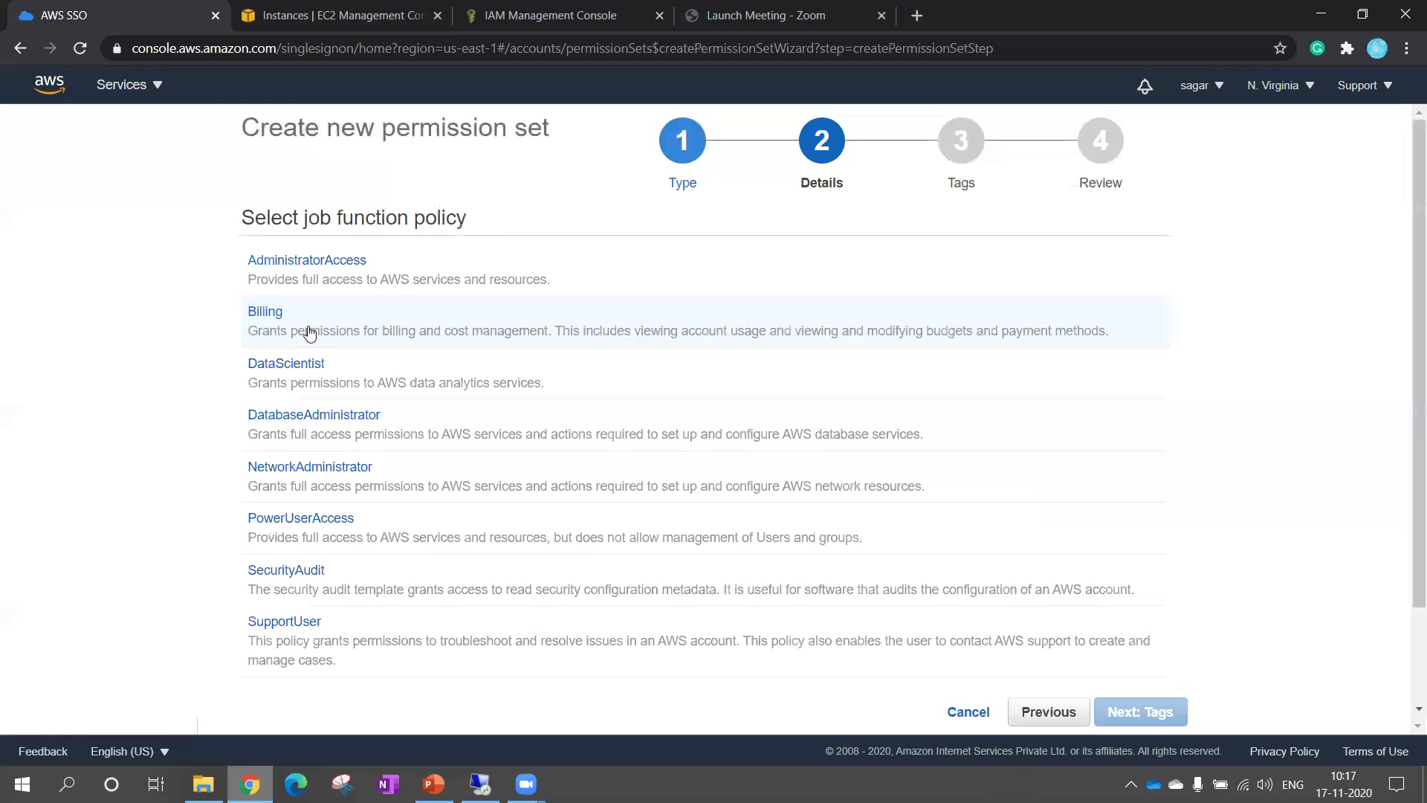
click(312, 369)
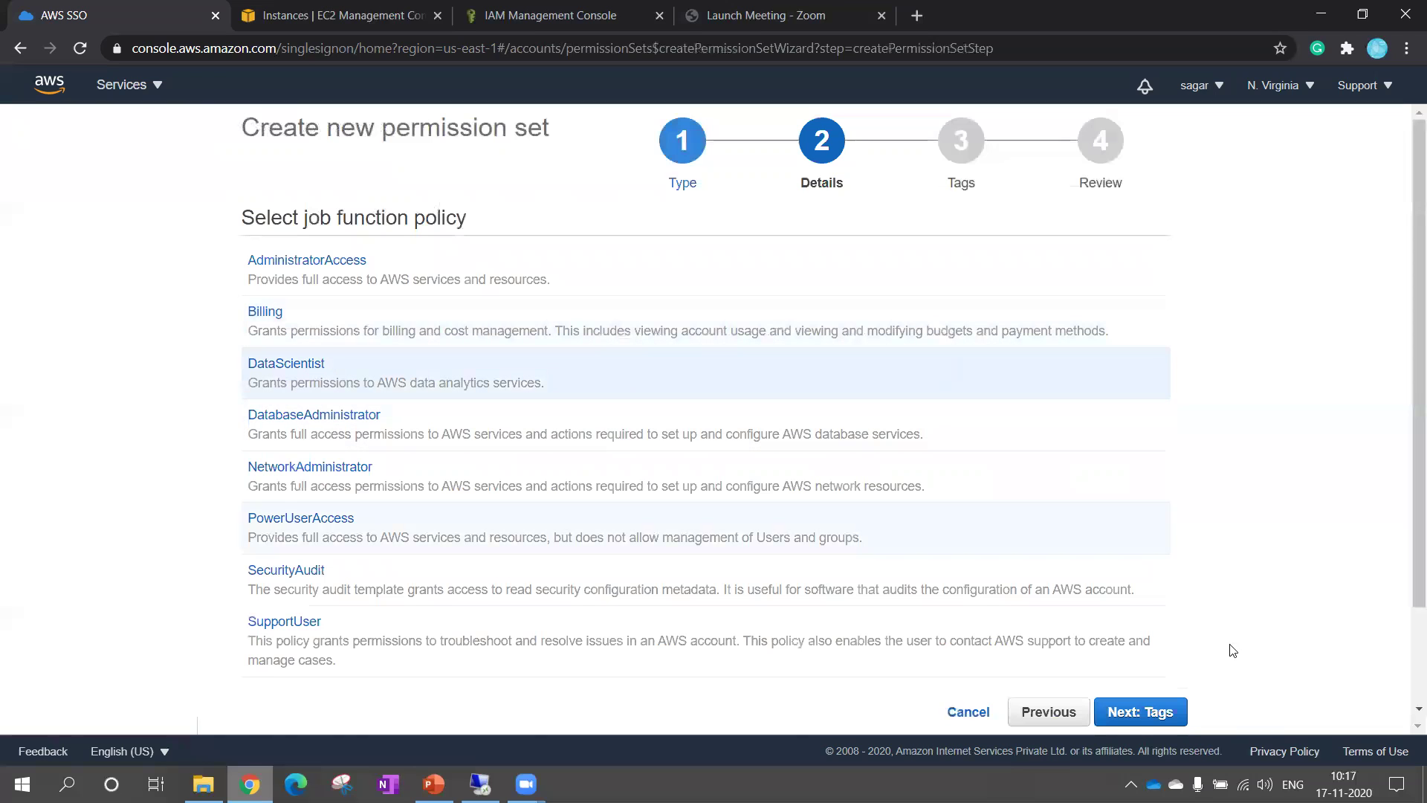
click(1143, 721)
click(969, 712)
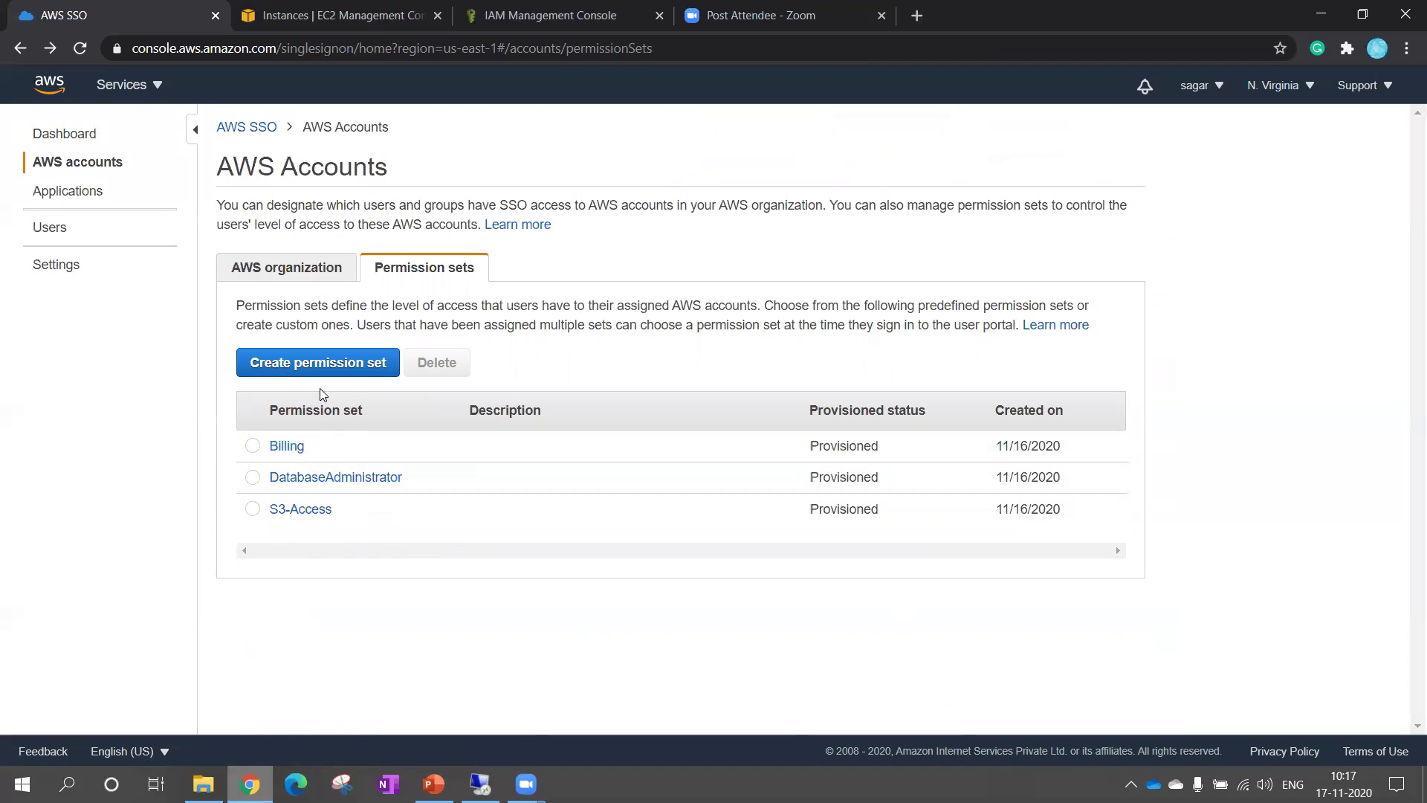
- Start assigning users to the organization's AWS account and search the connected directory's users for "test"
click(292, 269)
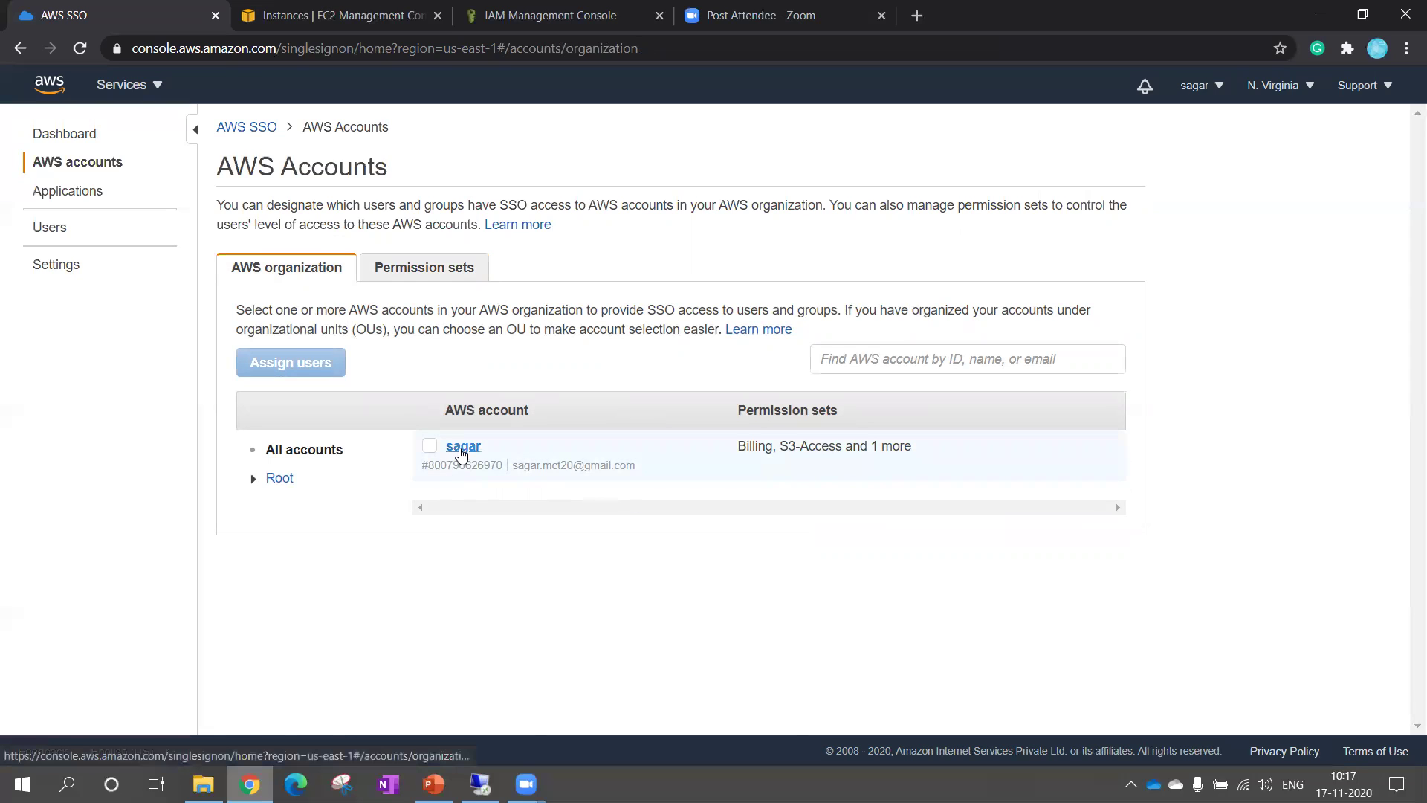
click(461, 448)
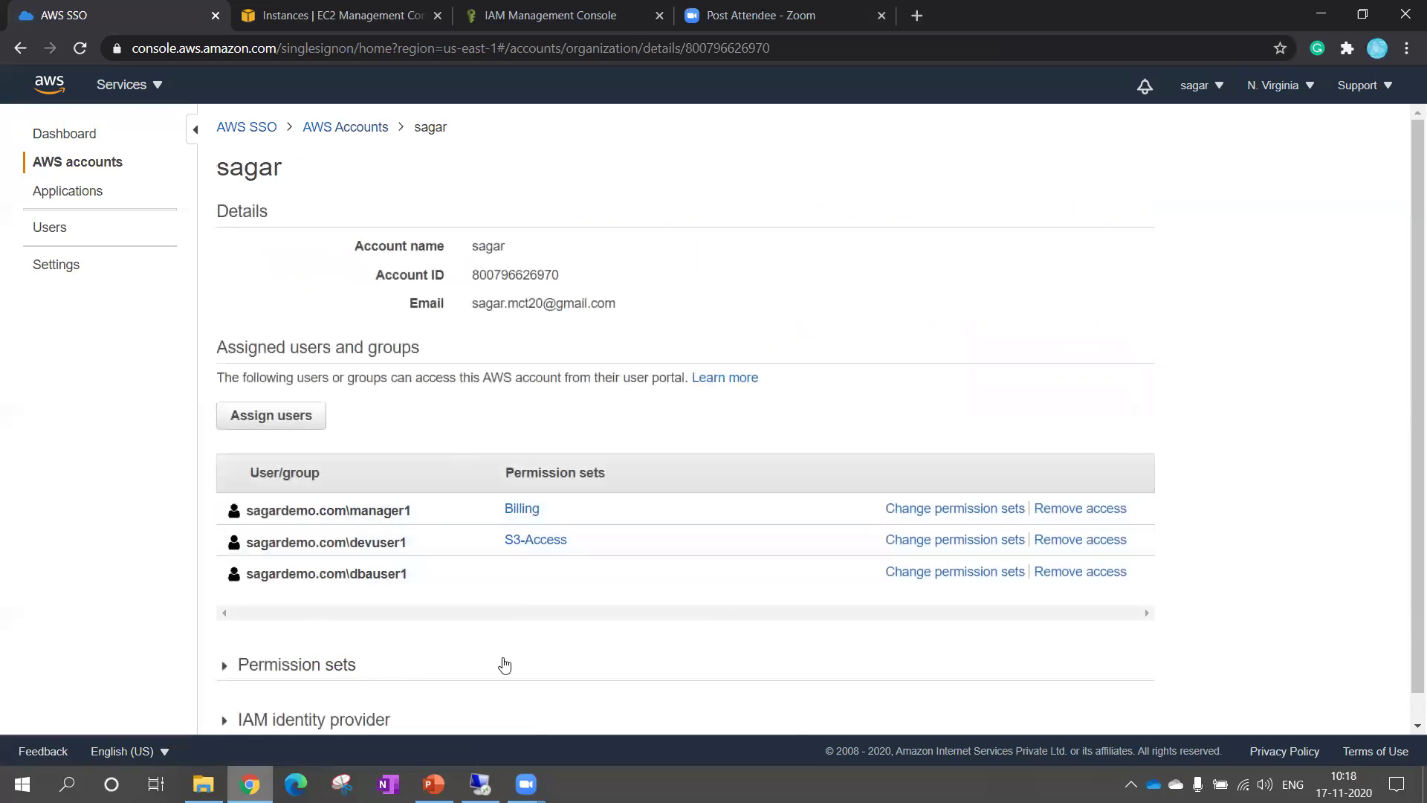
click(274, 428)
click(336, 323)
click(563, 350)
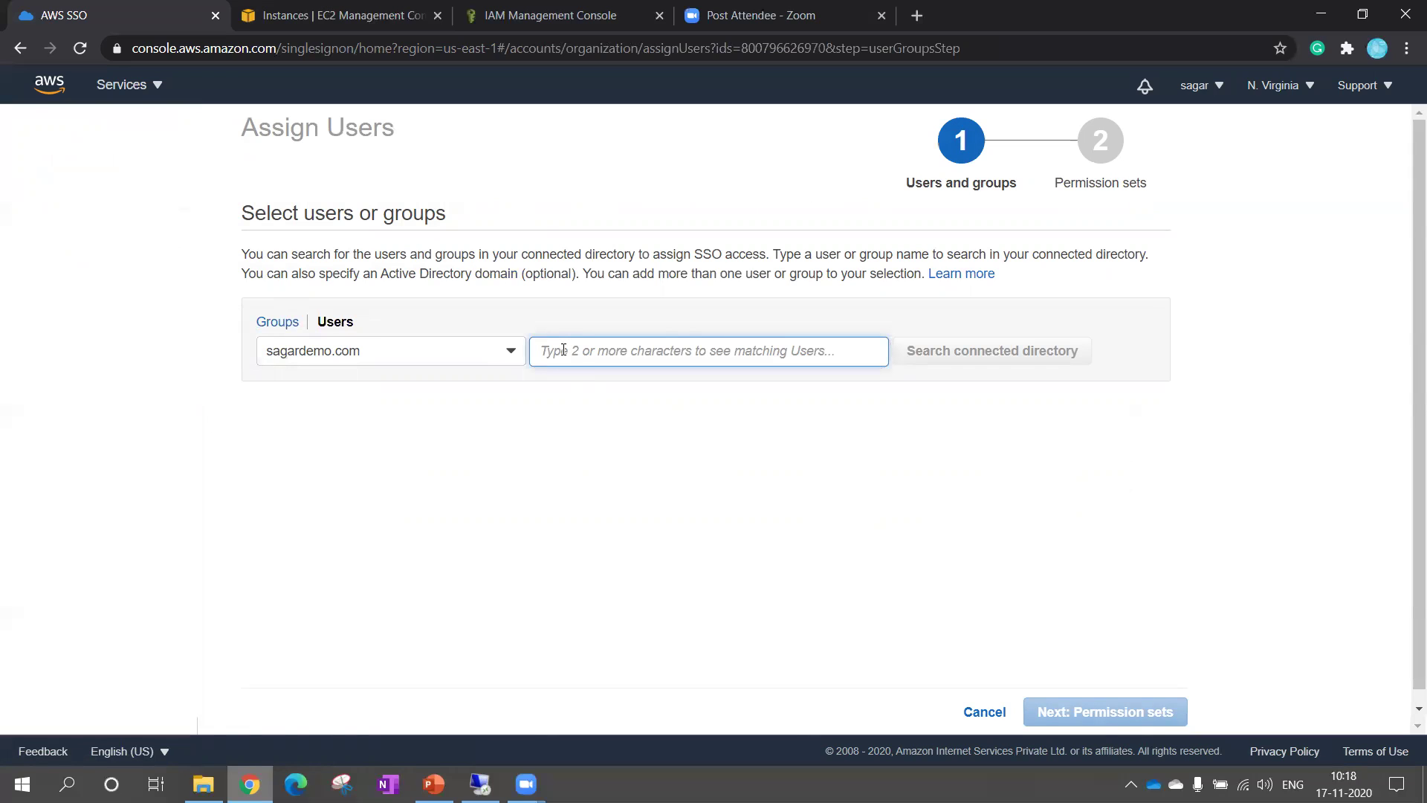
text(test)
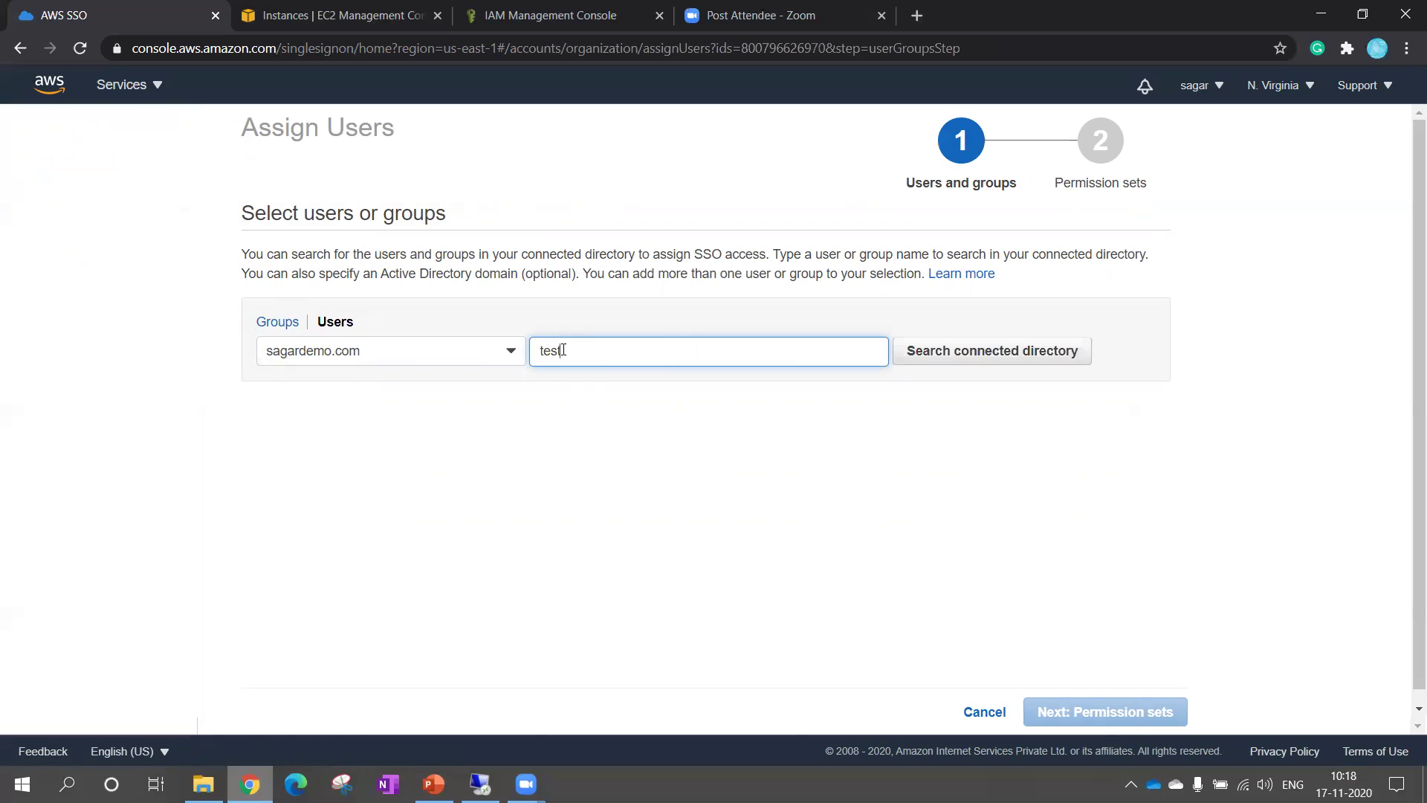
click(972, 354)
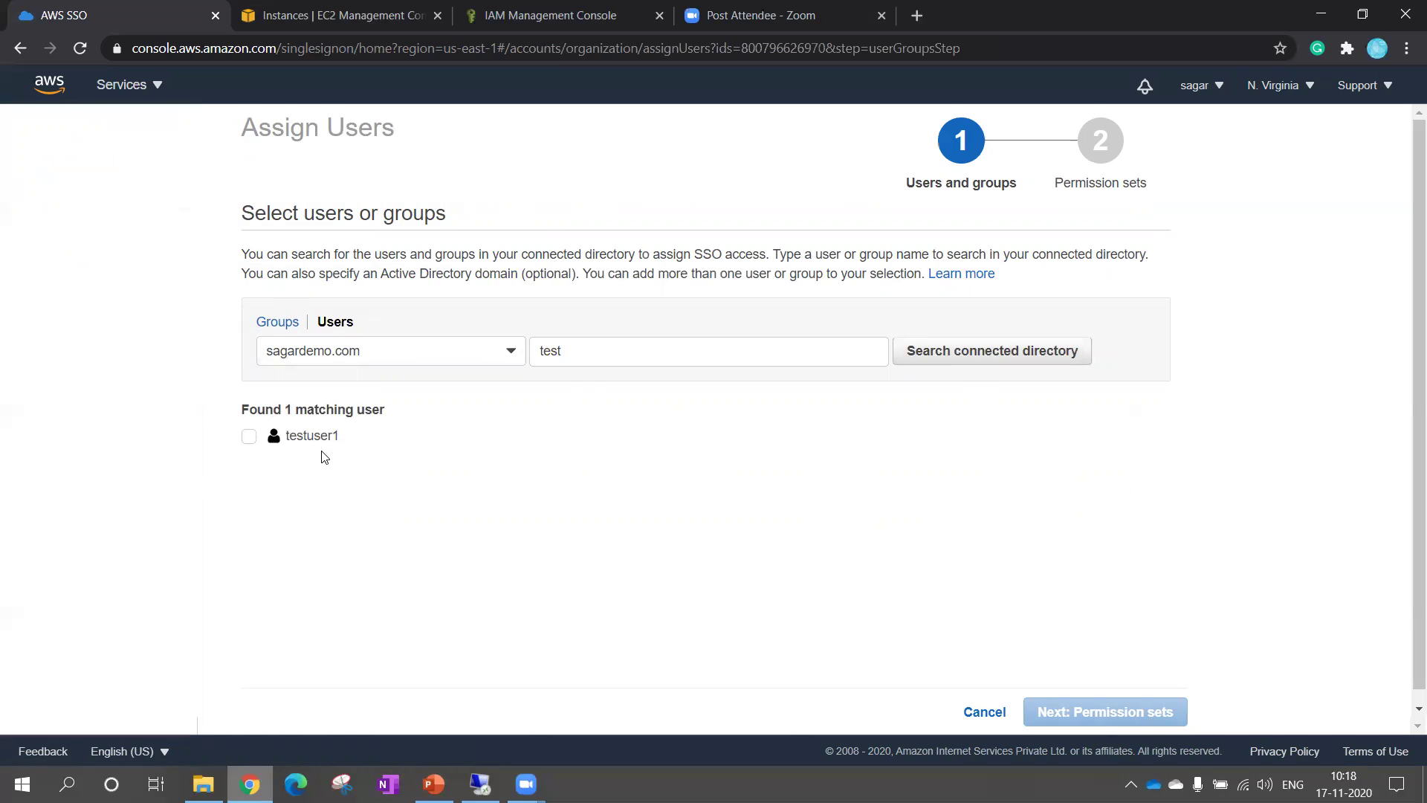
- Switch to Active Directory Users and Computers on the remote server, review the domain's user accounts, and return to AWS SSO
click(480, 784)
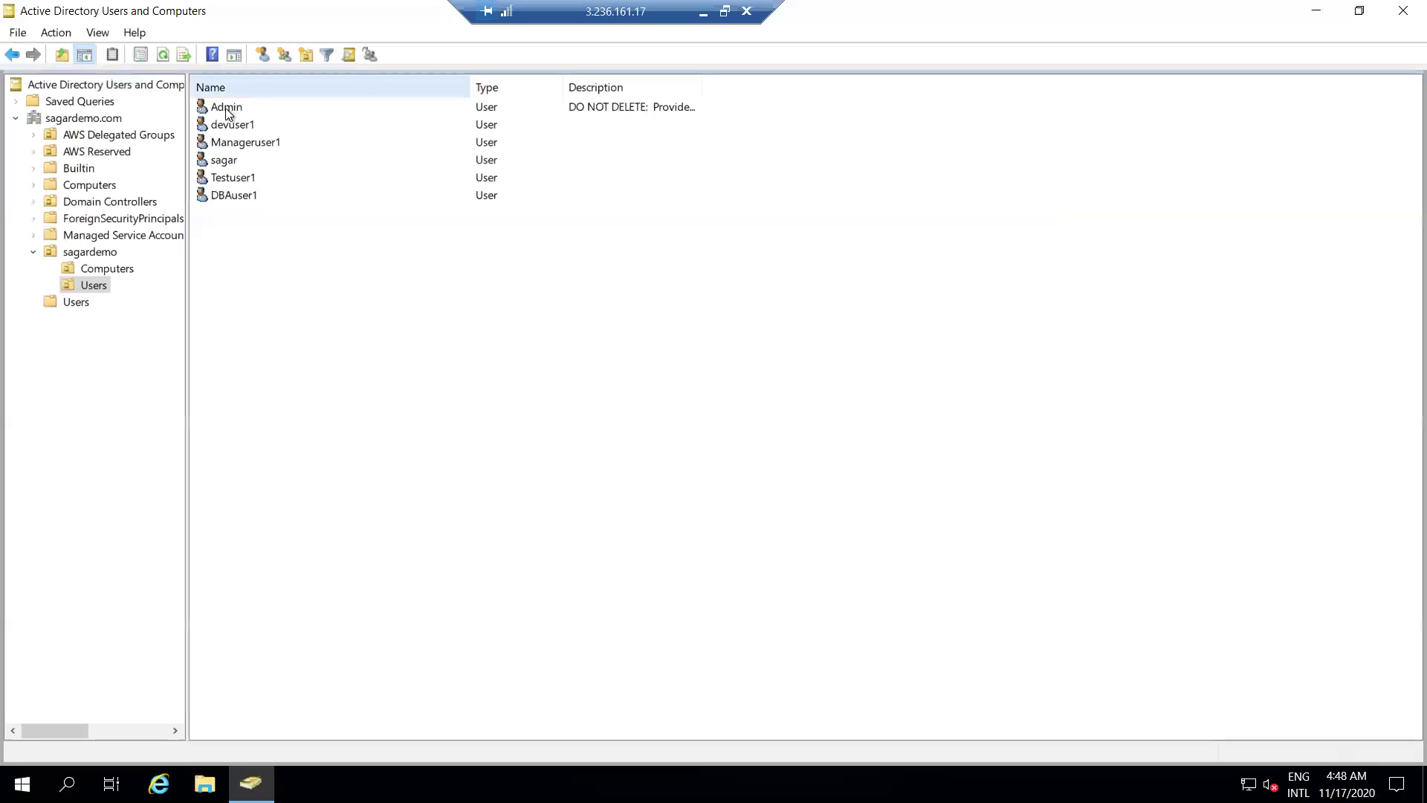
click(219, 107)
click(235, 125)
click(239, 142)
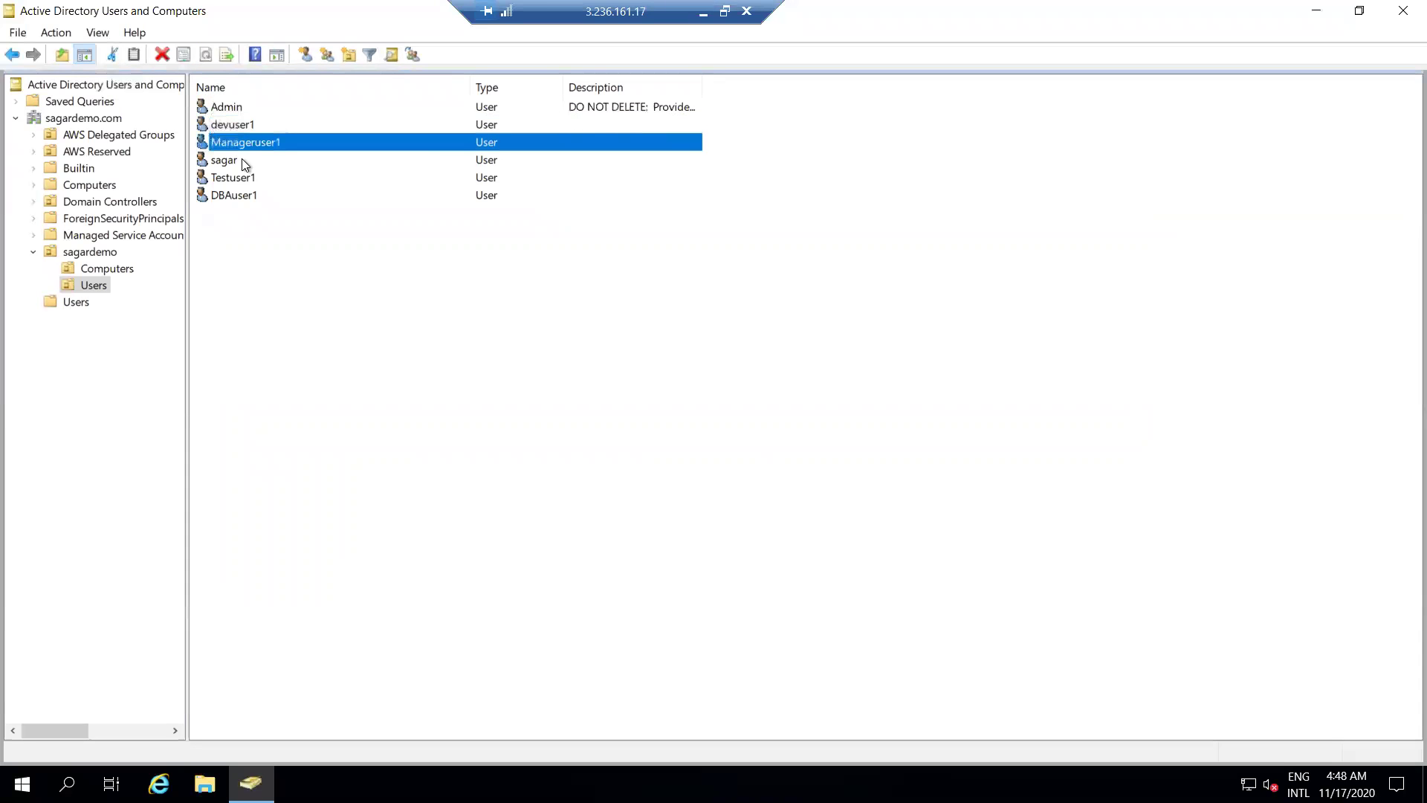
key(Up)
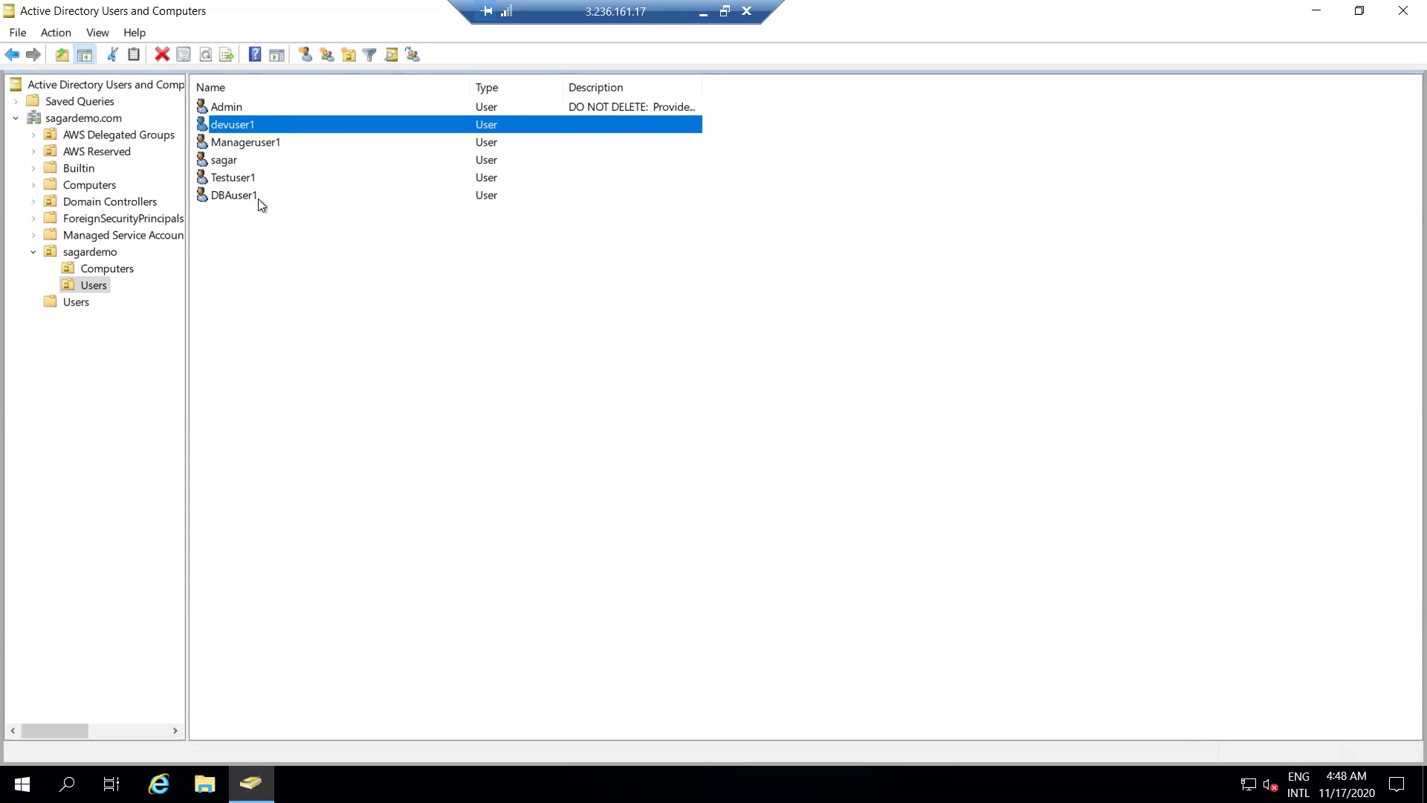
click(703, 18)
- Search the connected directory's users for "dba" and select dbauser1 for the assignment
key(BackSpace)
key(BackSpace)
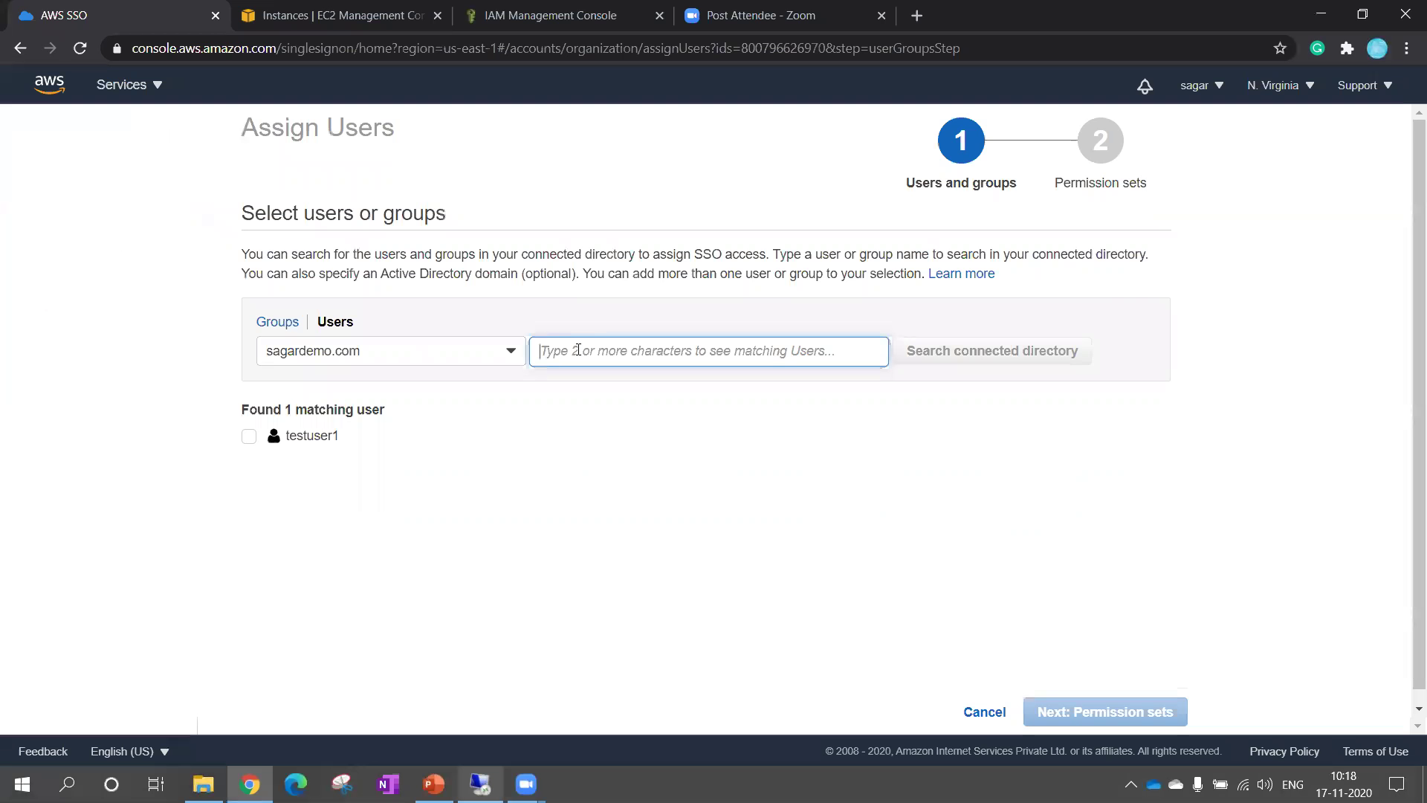
text(dba)
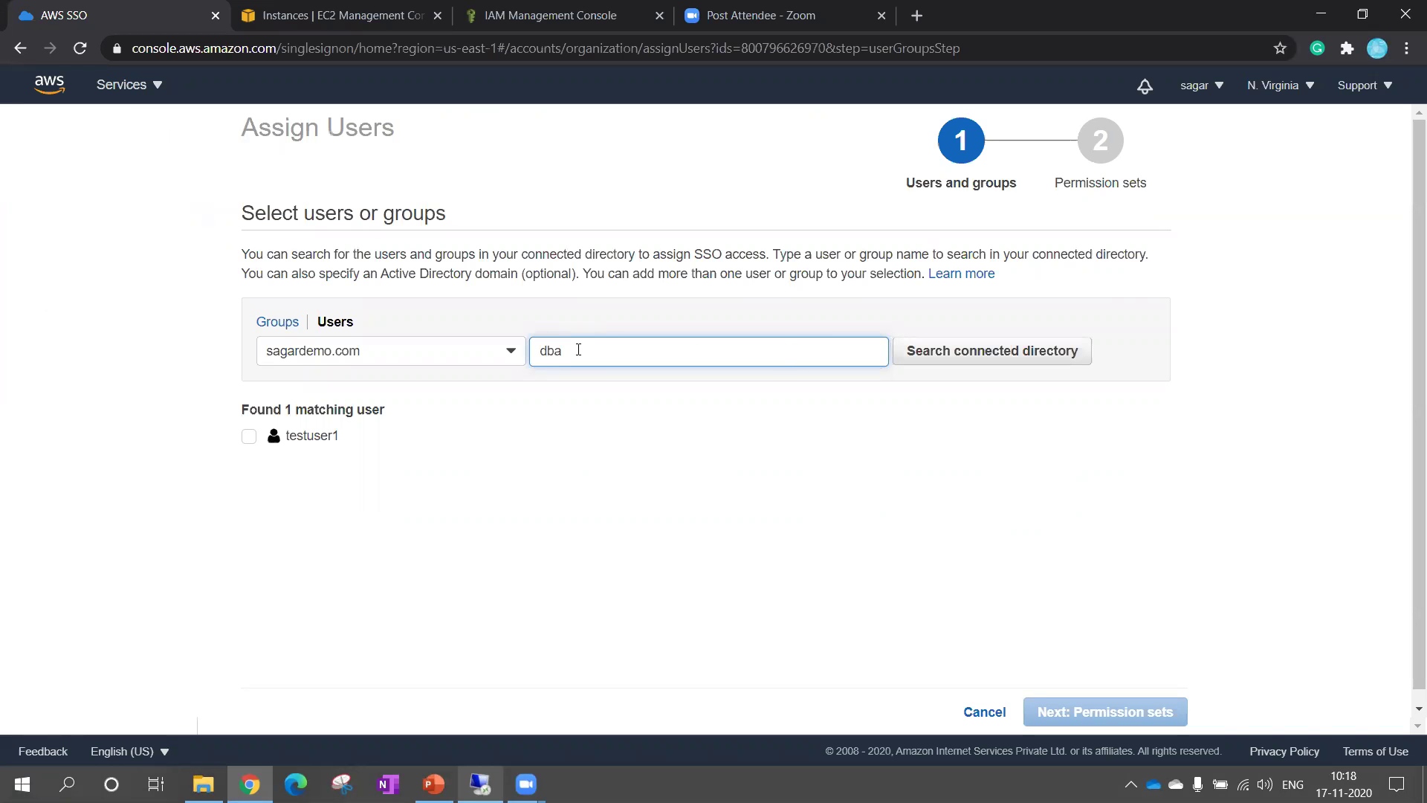
click(929, 362)
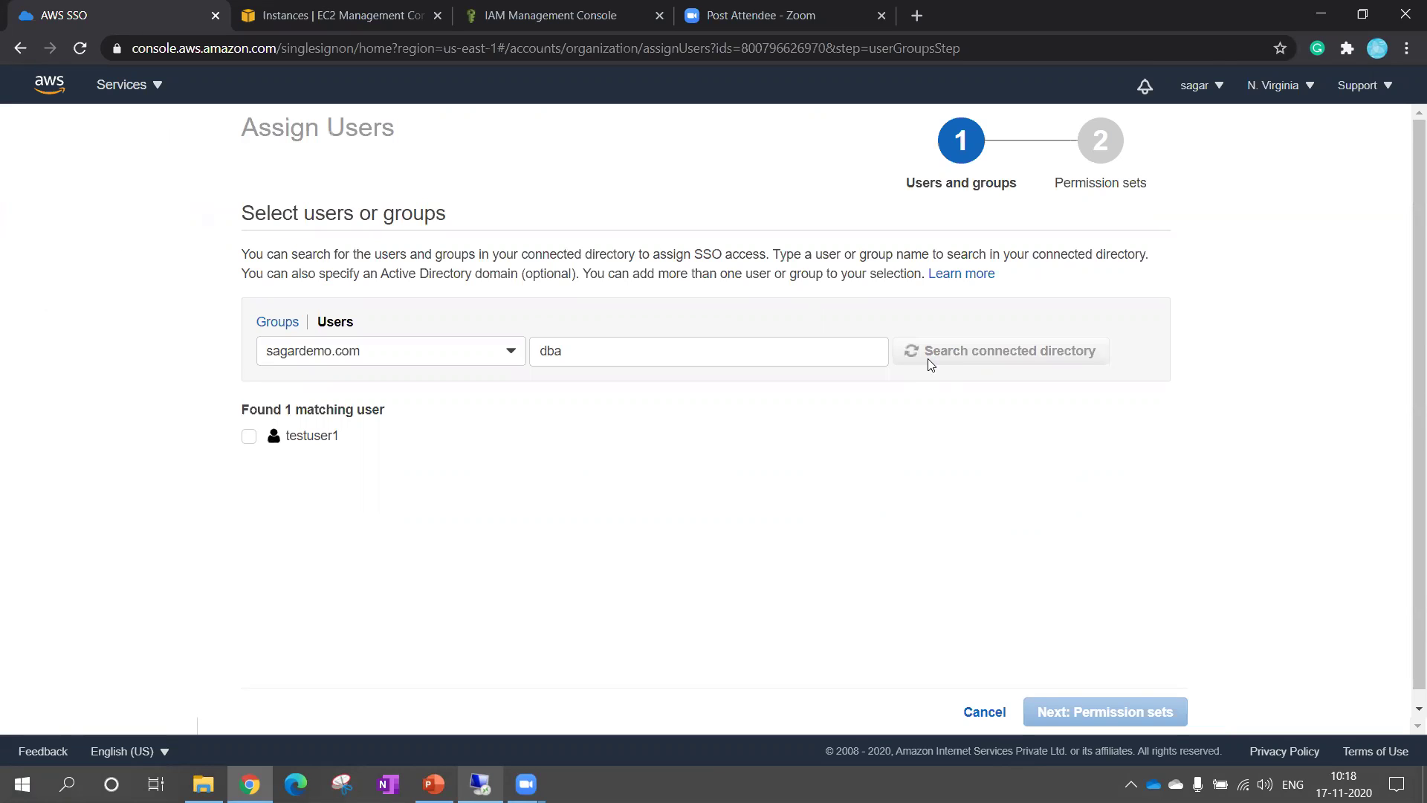
click(246, 438)
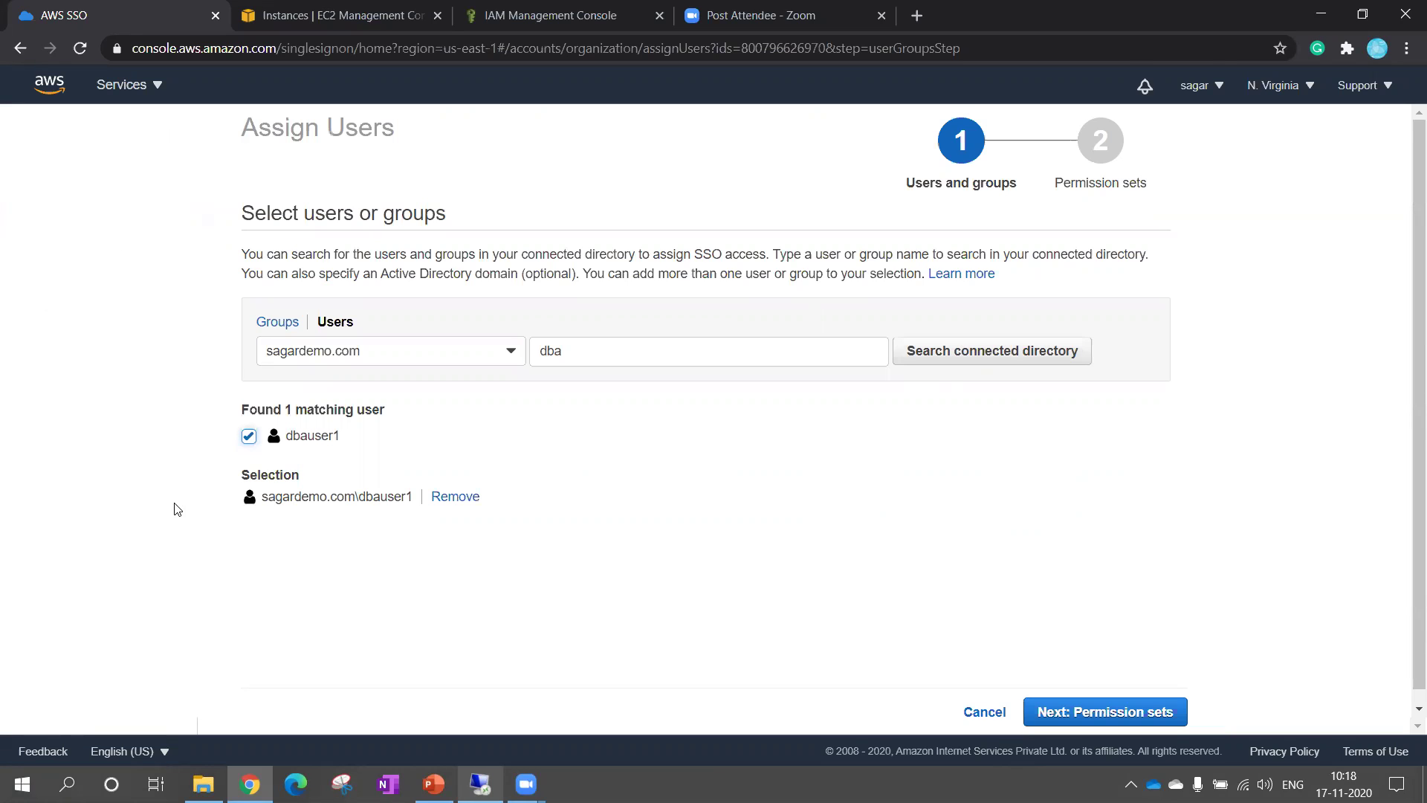
- Assign the S3-Access permission set to the selected user, finish the assignment, and return to the AWS account
click(1112, 714)
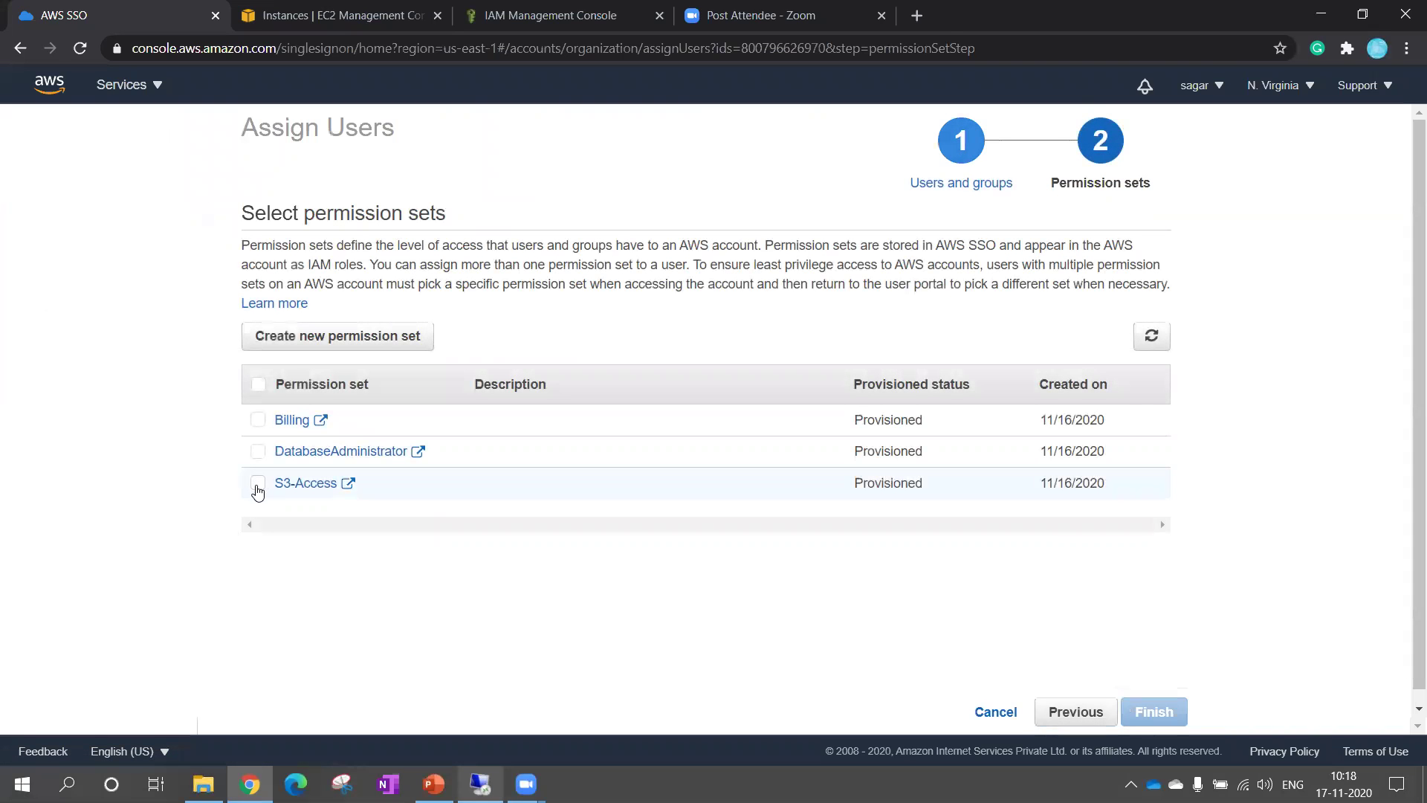
click(258, 491)
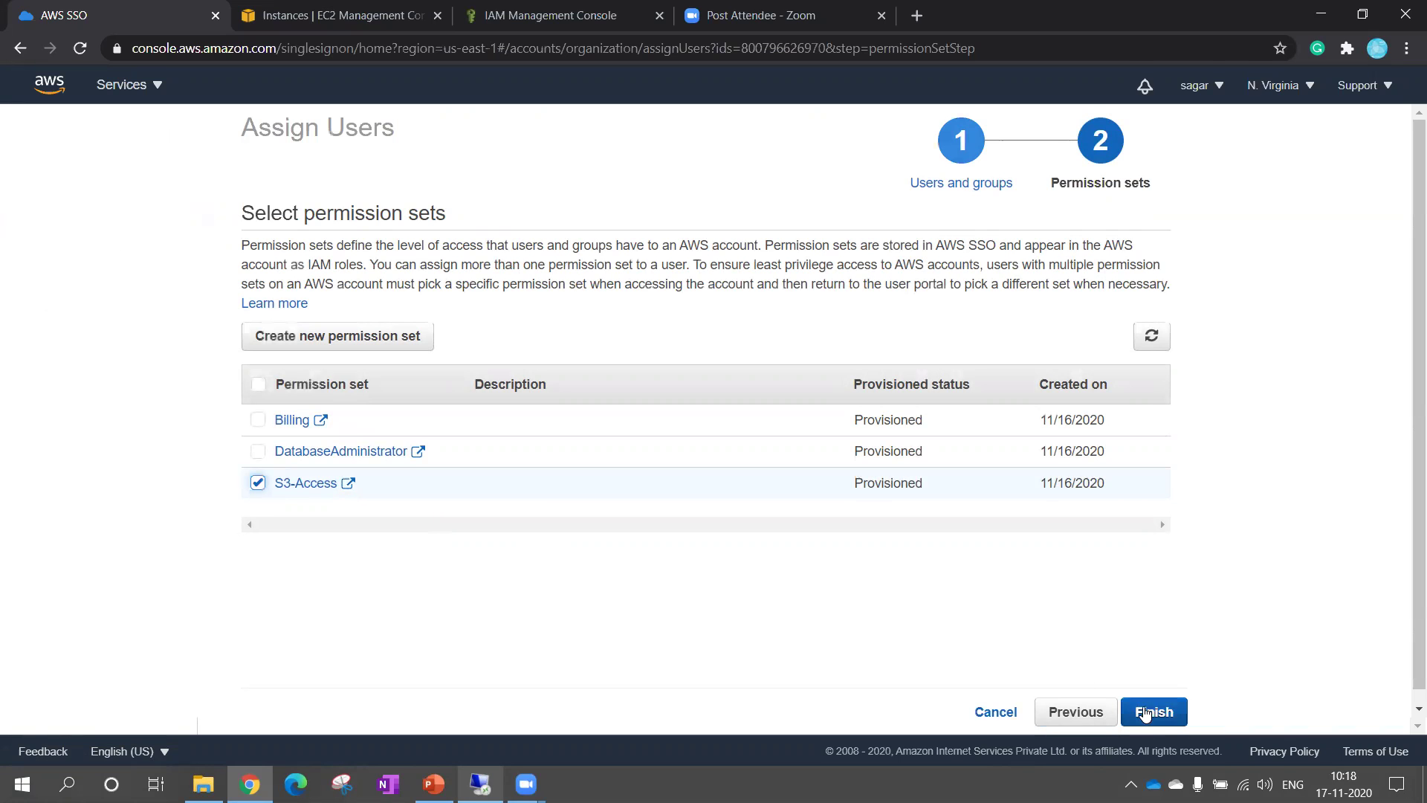
click(1155, 714)
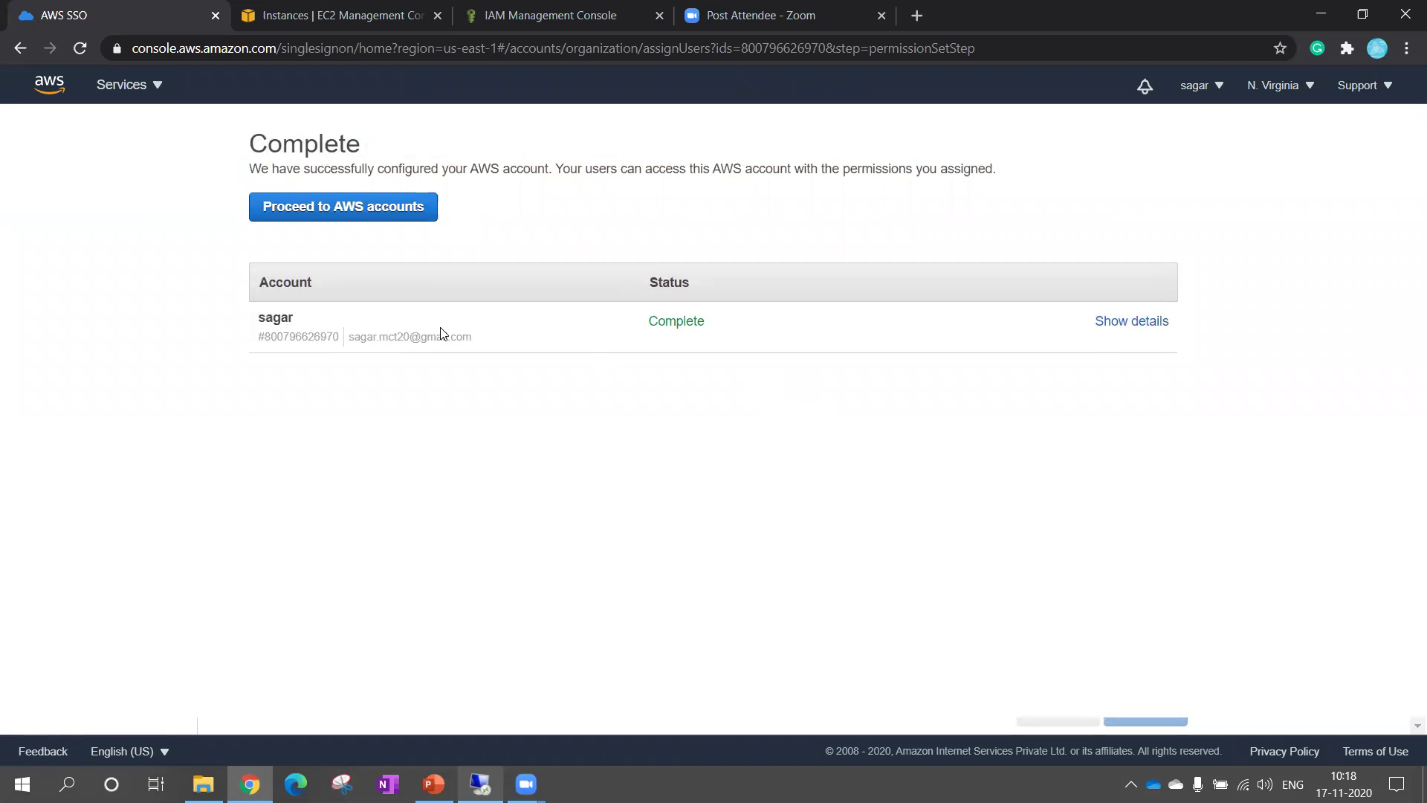
click(352, 211)
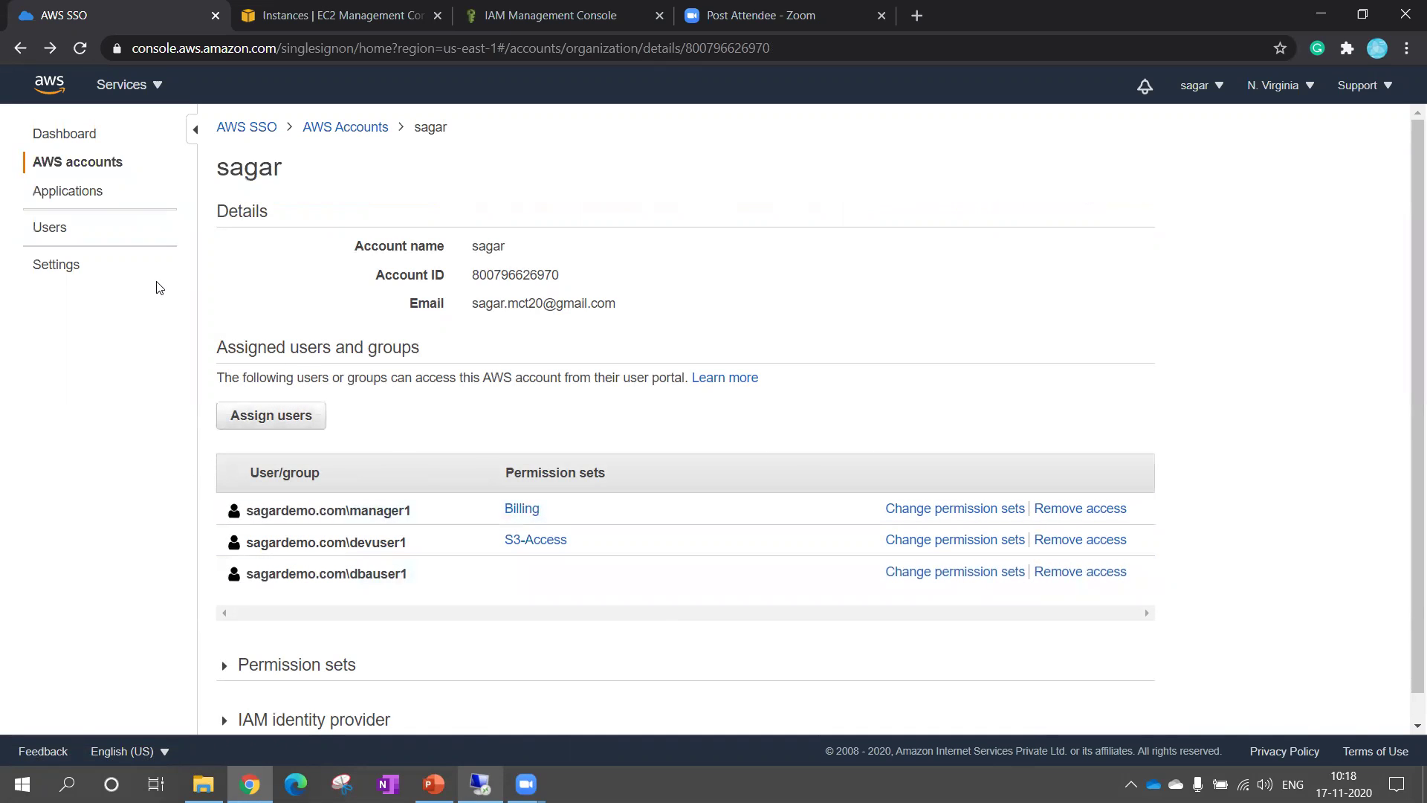
- Open the user portal URL from the SSO dashboard in an incognito window
click(71, 137)
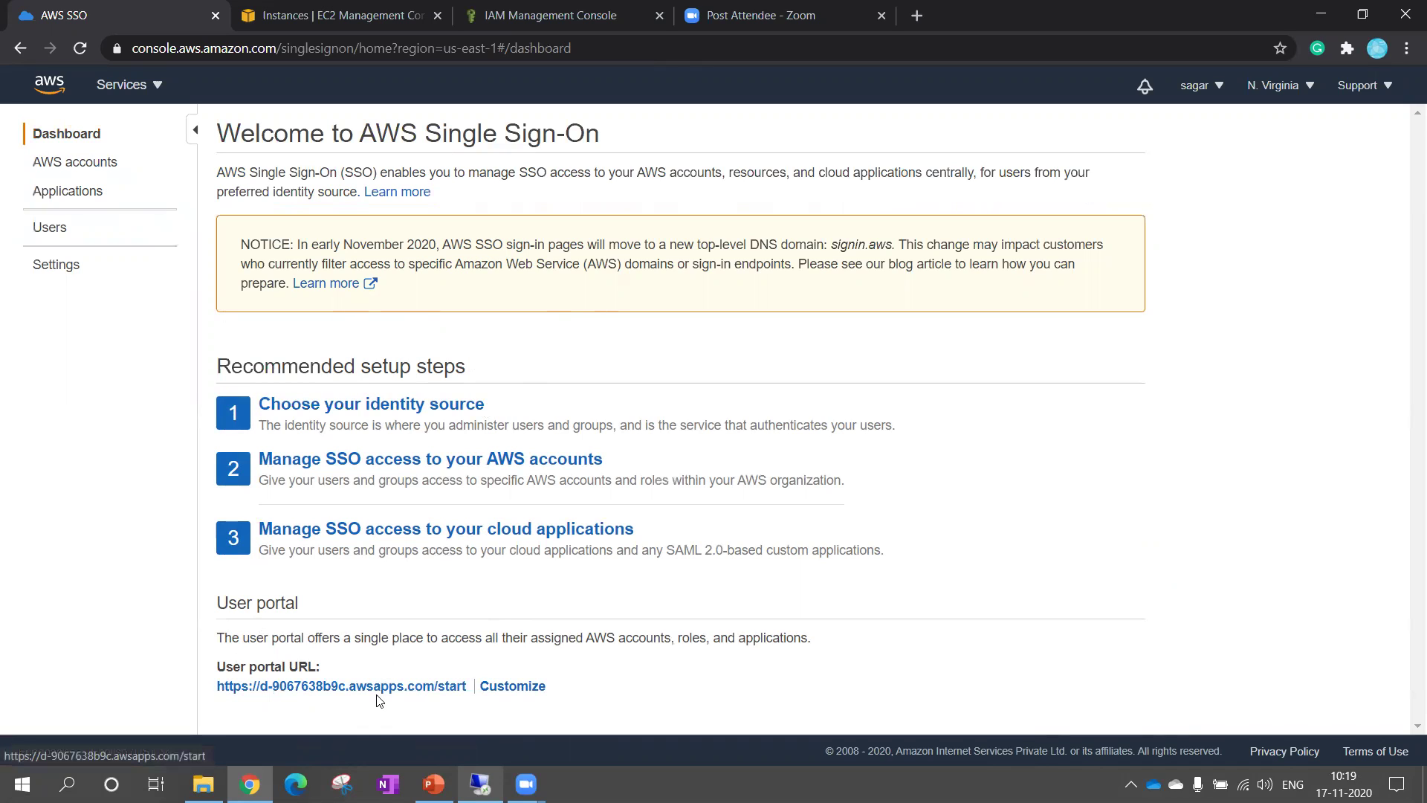
right_click(343, 688)
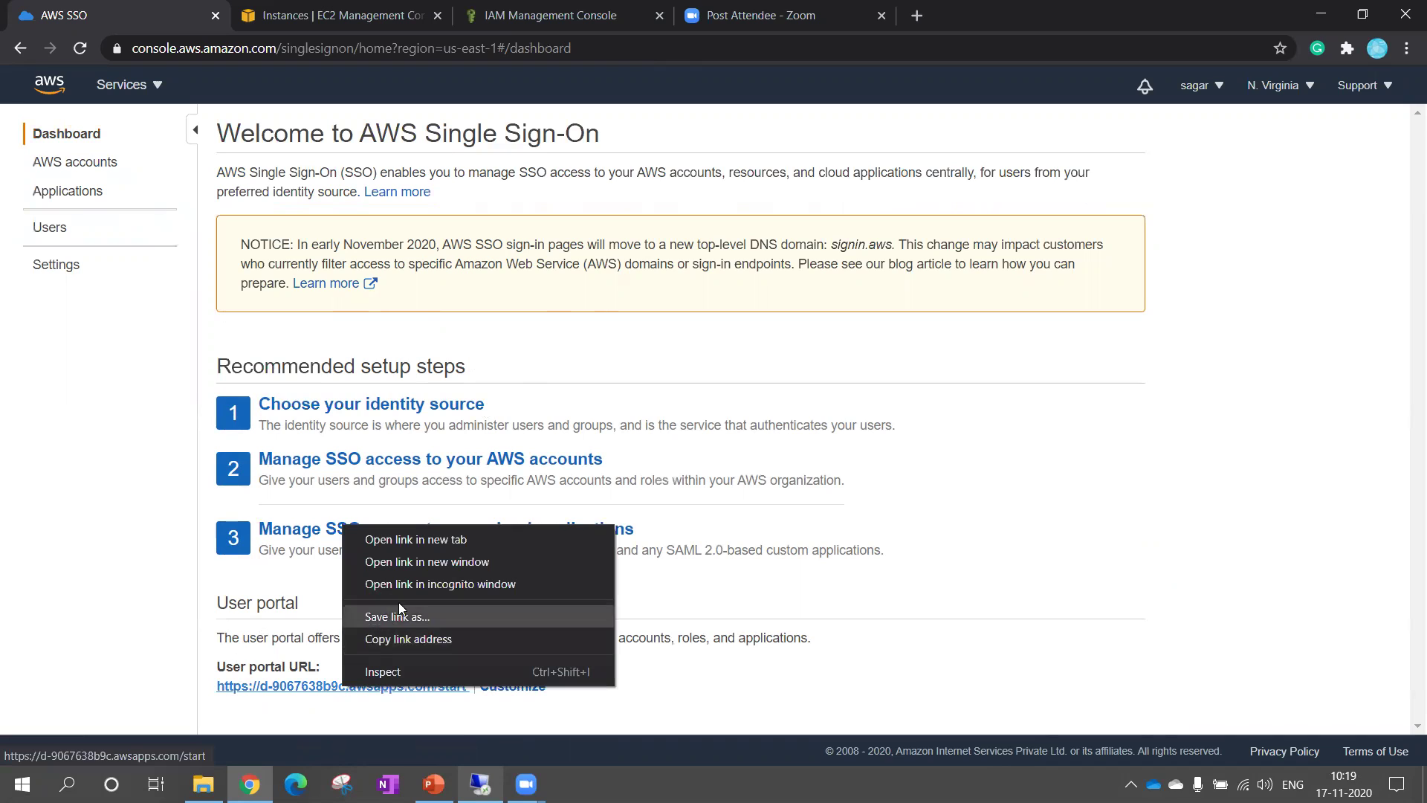
click(433, 584)
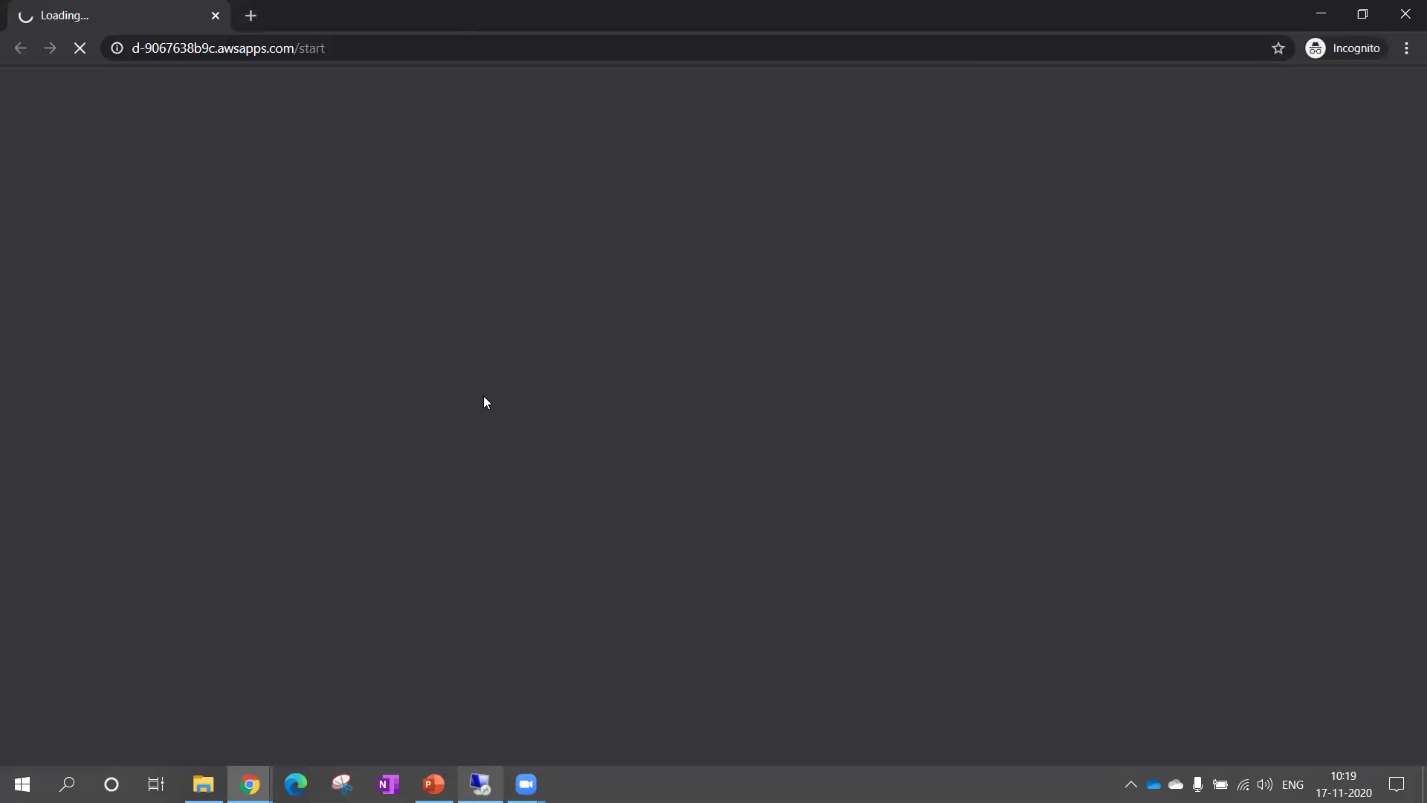